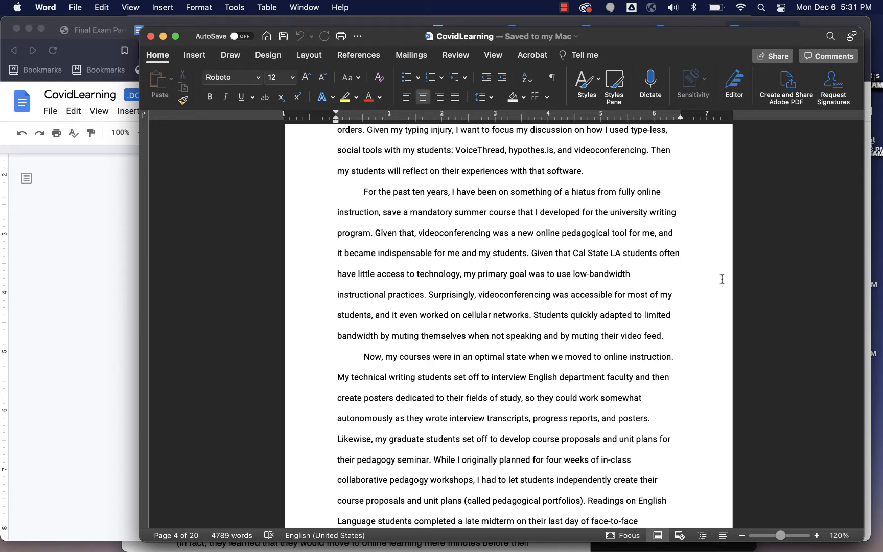
Step: Insert the picture file INDNW at the end of the paragraph ending "that software."
click(599, 174)
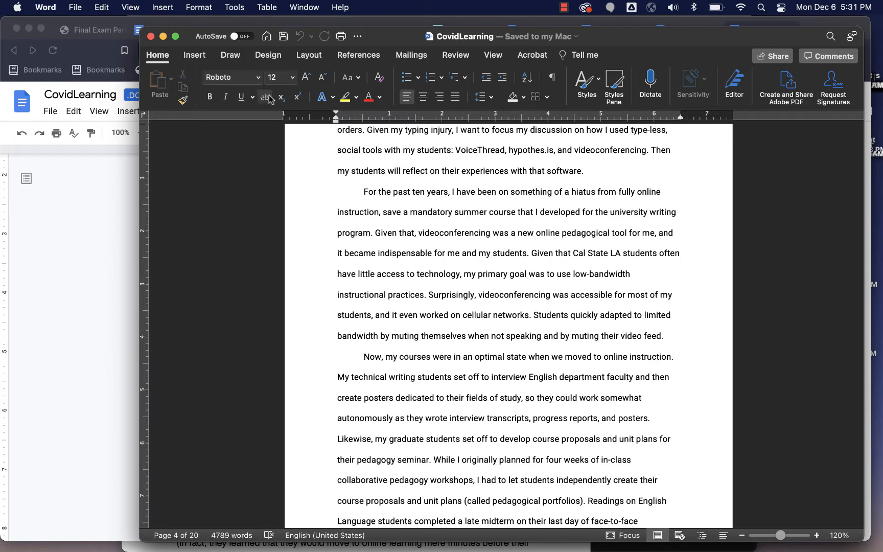
click(195, 56)
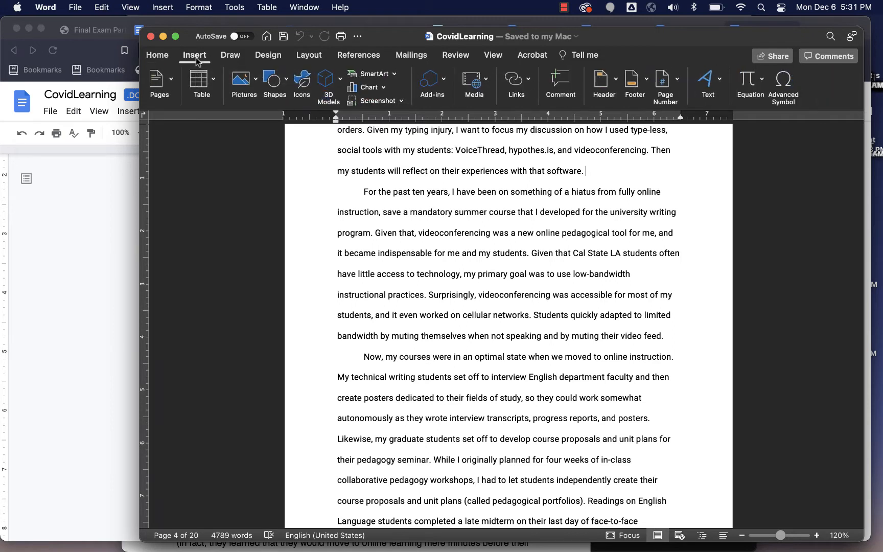
click(257, 86)
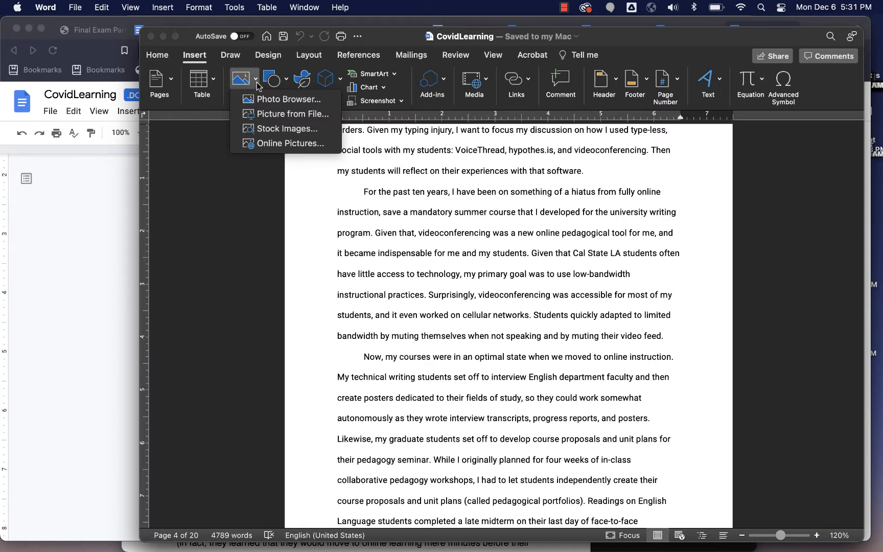
click(270, 114)
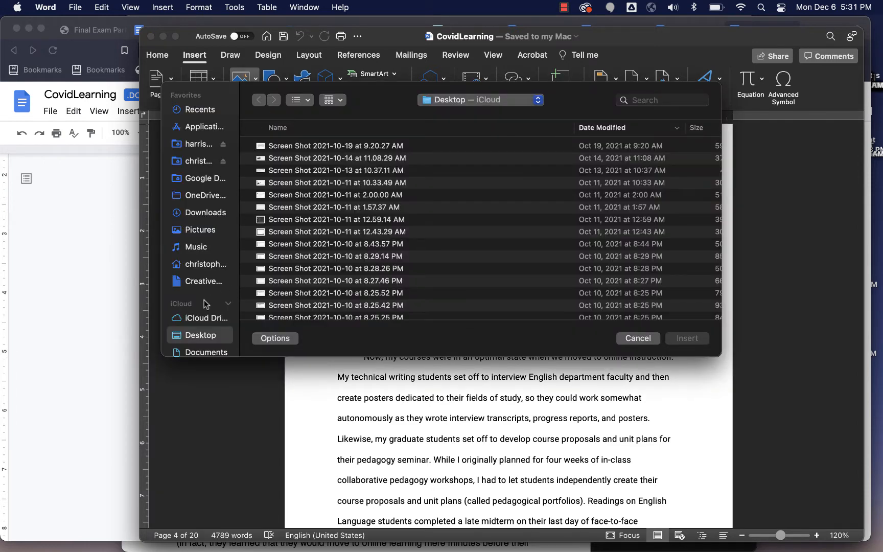
scroll(290, 263, down, 15)
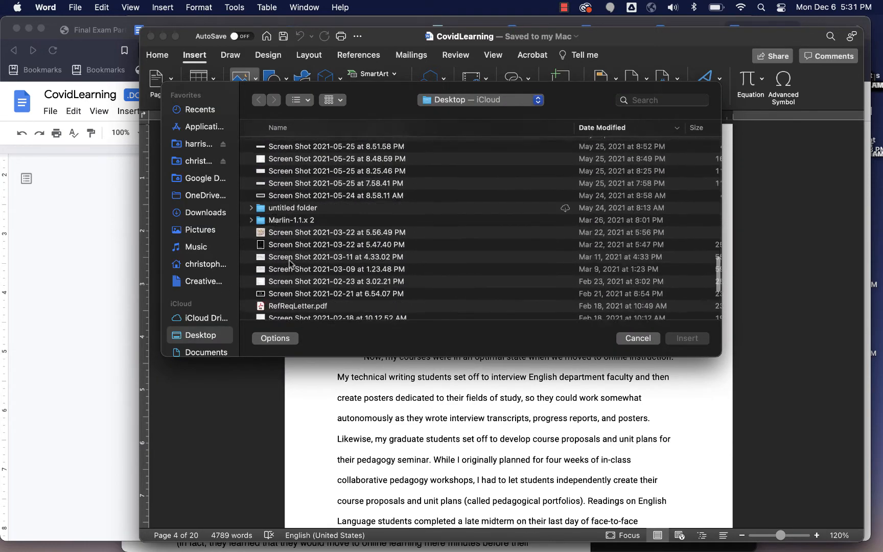
scroll(290, 263, down, 5)
click(287, 283)
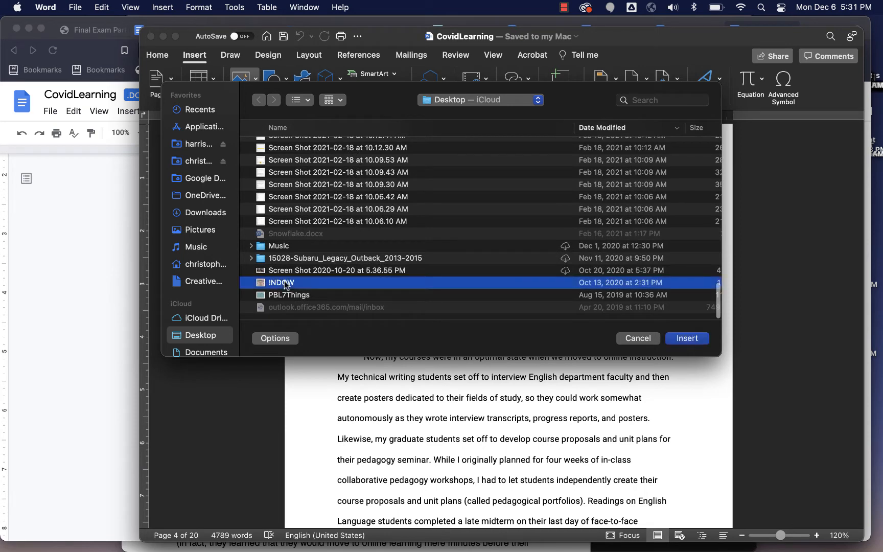
click(686, 340)
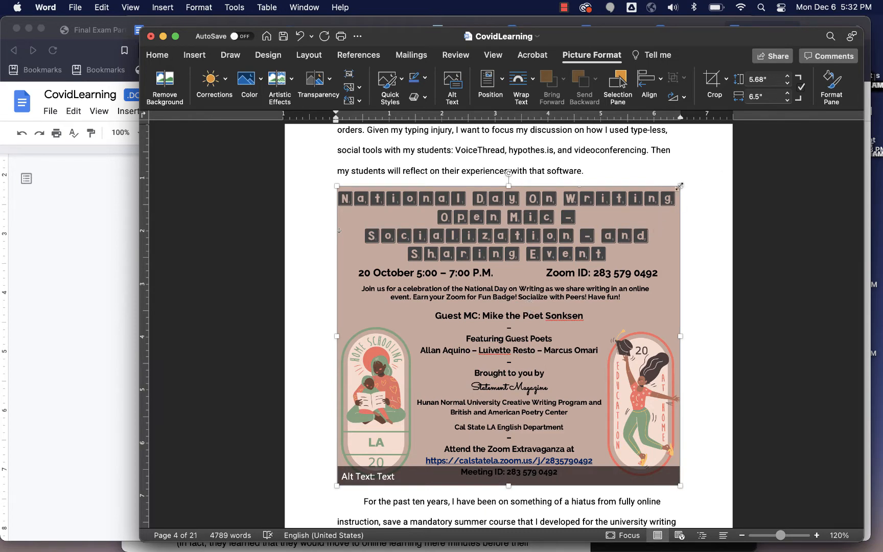
Step: Shrink the poster proportionally to about 2.98 by 3.41 inches
drag(679, 186, 577, 277)
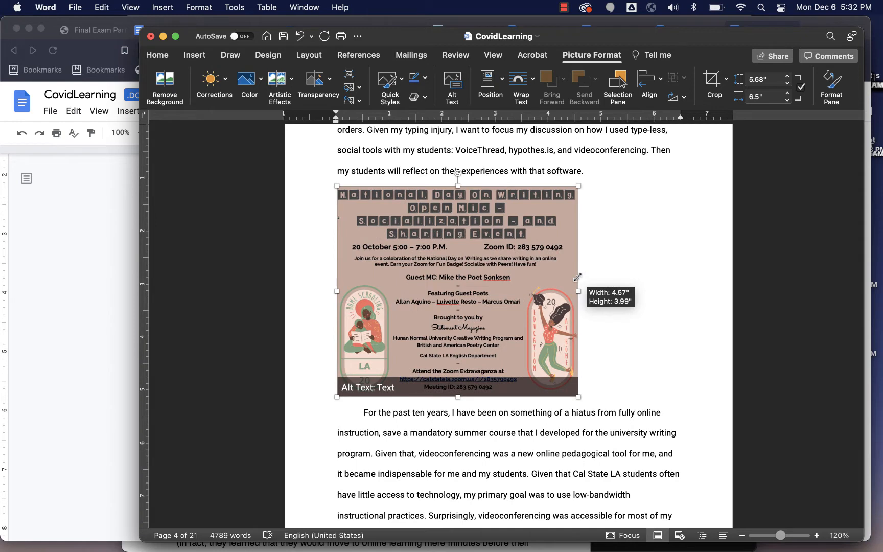
drag(578, 277, 516, 331)
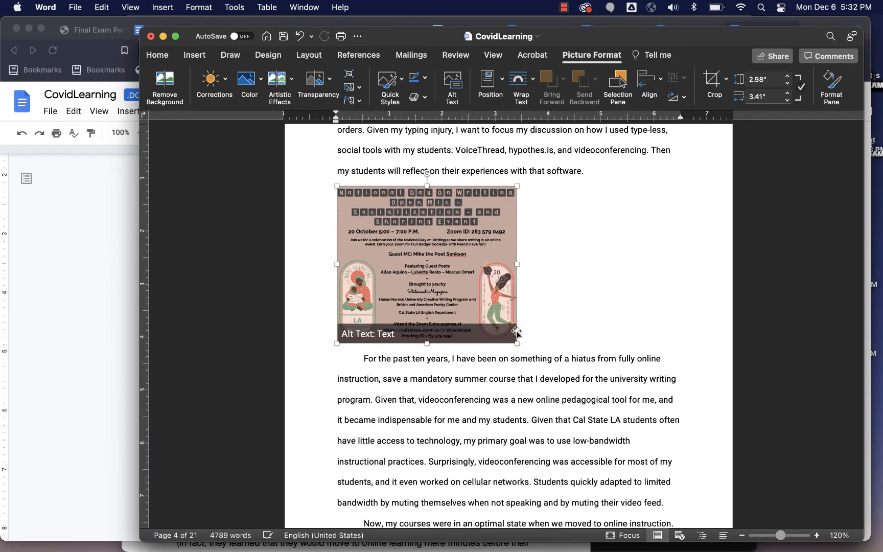
Step: Replace the poster's alt text with "This is an image of a poster" and close the alt text pane
click(380, 339)
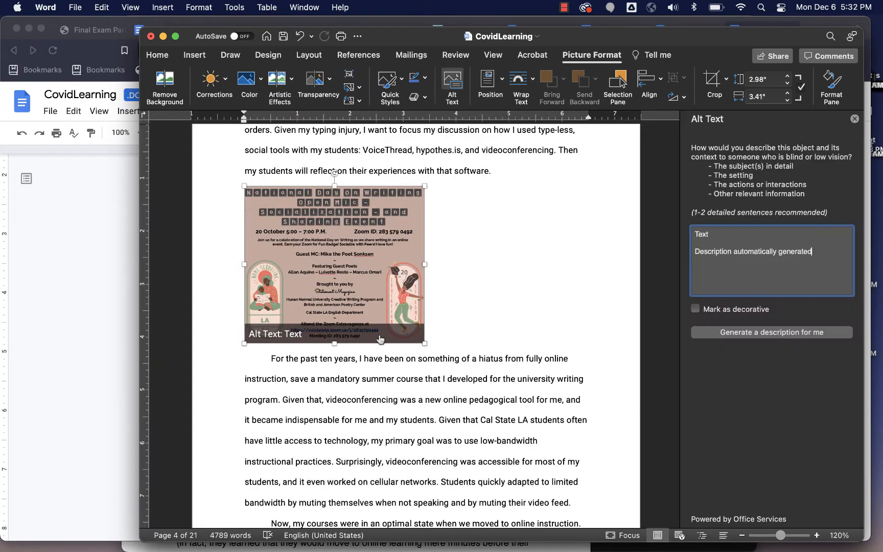
triple_click(744, 249)
key(BackSpace)
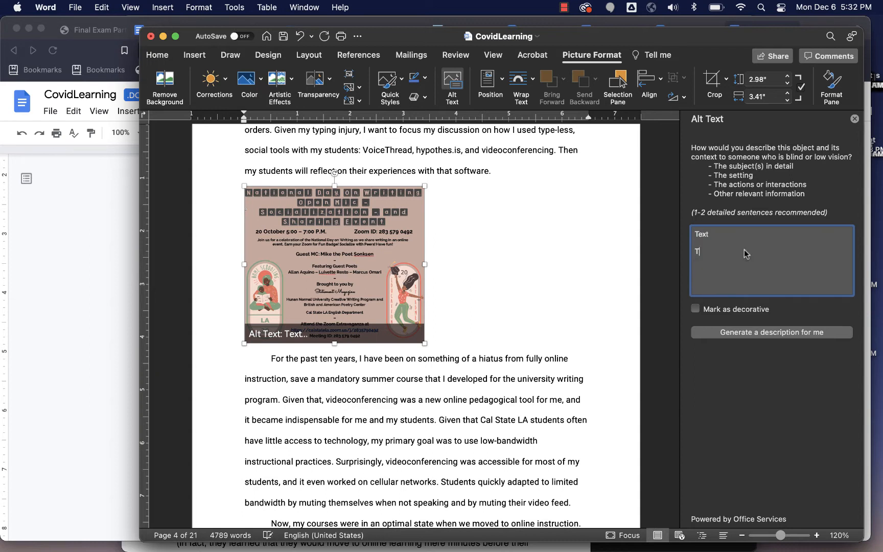
key(BackSpace)
key(BackSpace)
key(BackSpace)
key(BackSpace)
text(This is an image of )
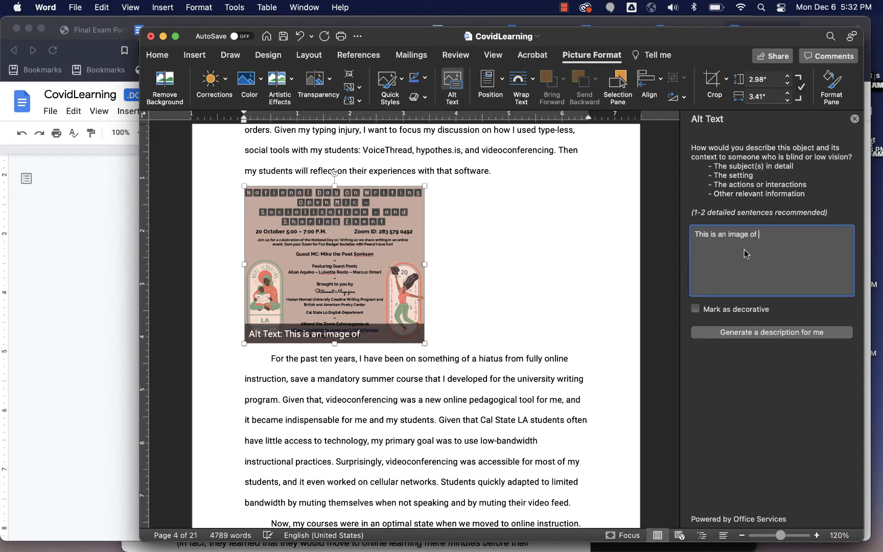
text(a poster)
key(super+a)
key(super+c)
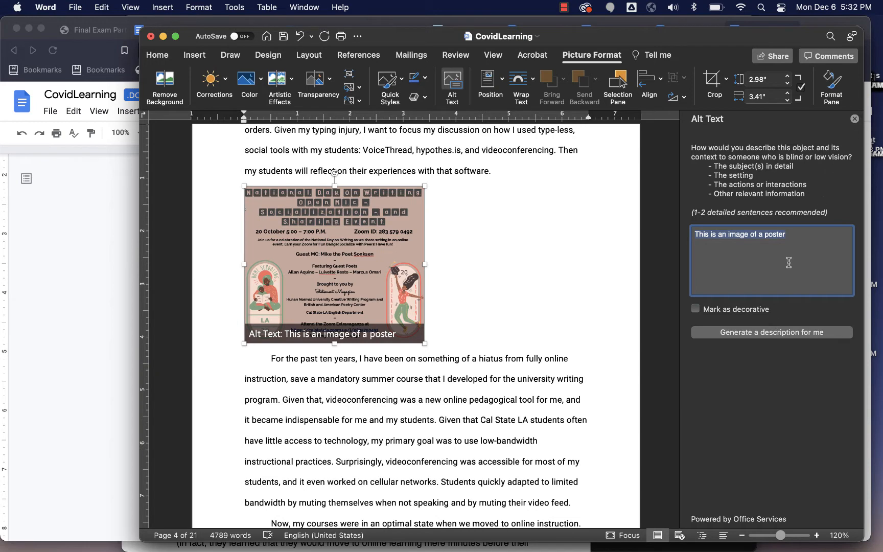
click(855, 119)
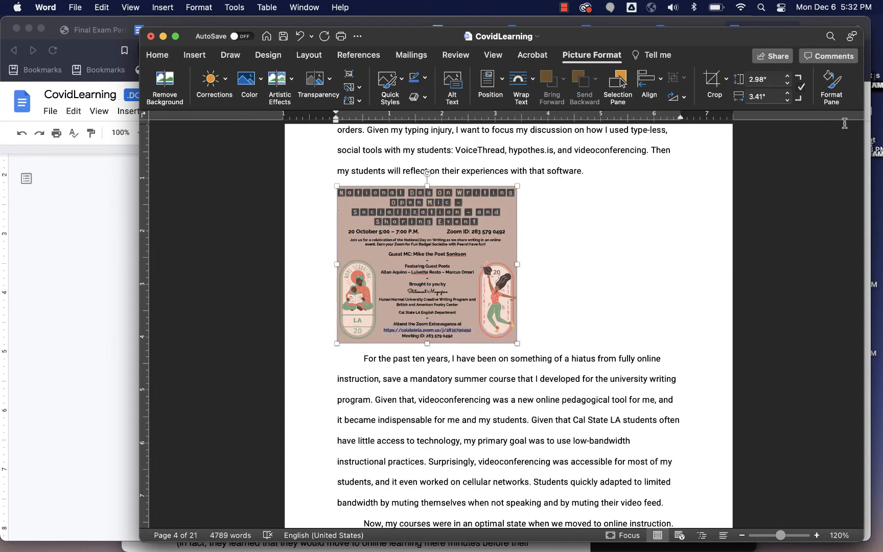
Step: Set the poster's text wrapping to Tight
right_click(490, 321)
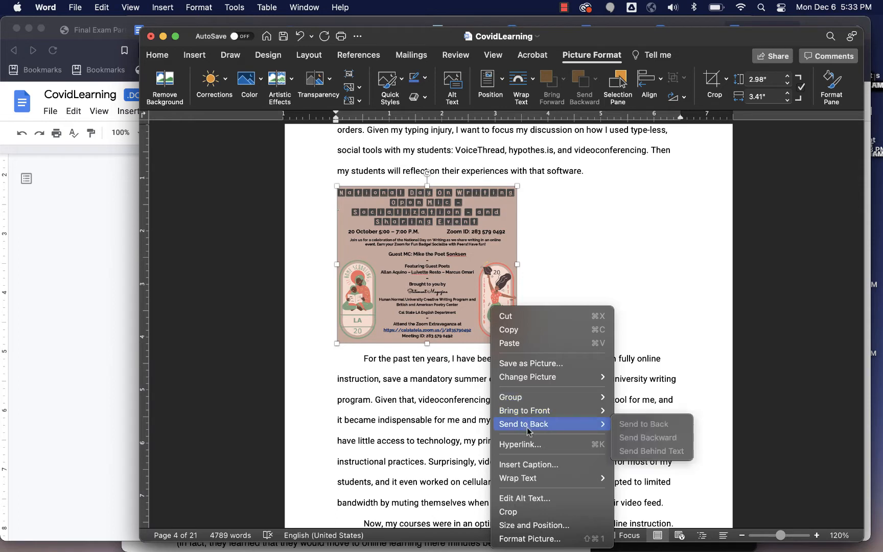
mouse_move(533, 481)
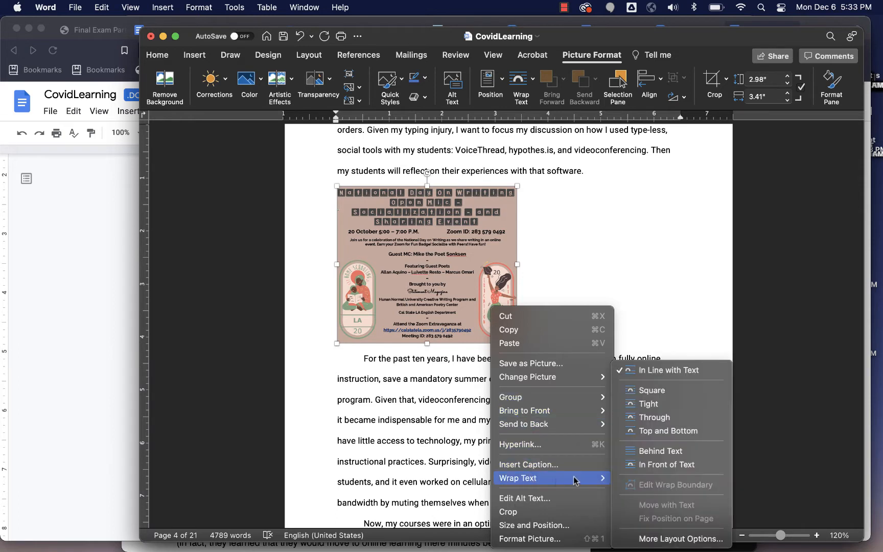
click(647, 404)
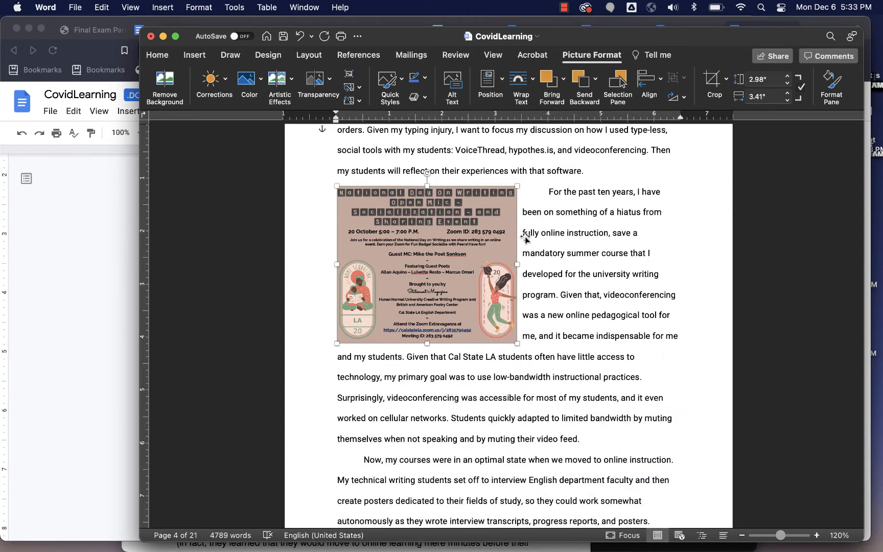
Step: Drag the poster into the middle of the paragraph and back to the left margin
drag(446, 250, 426, 265)
drag(419, 298, 473, 346)
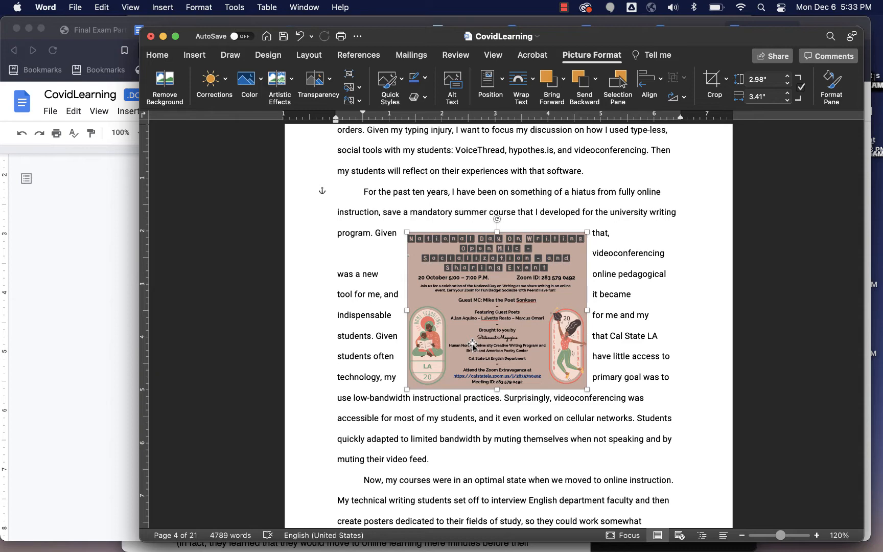
drag(473, 345, 400, 299)
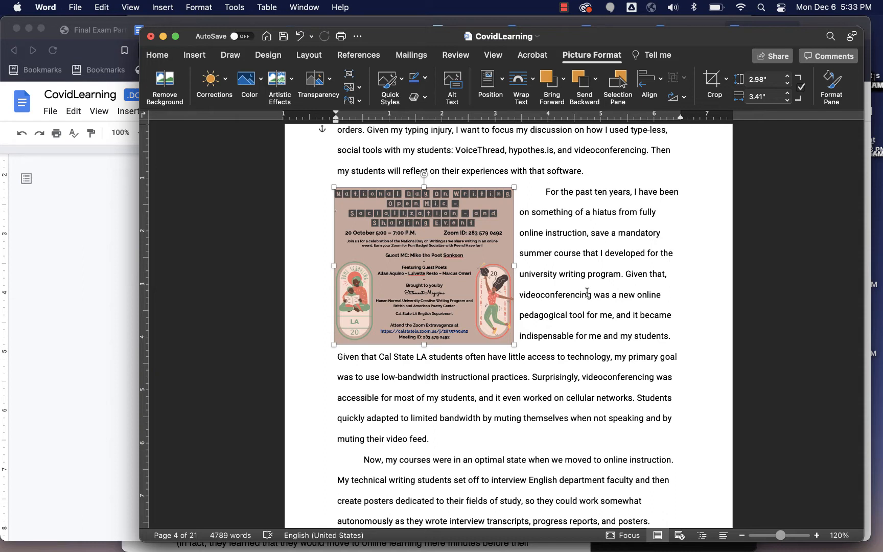
Step: Open the caption dialog for the poster and set the caption label to Image
right_click(478, 311)
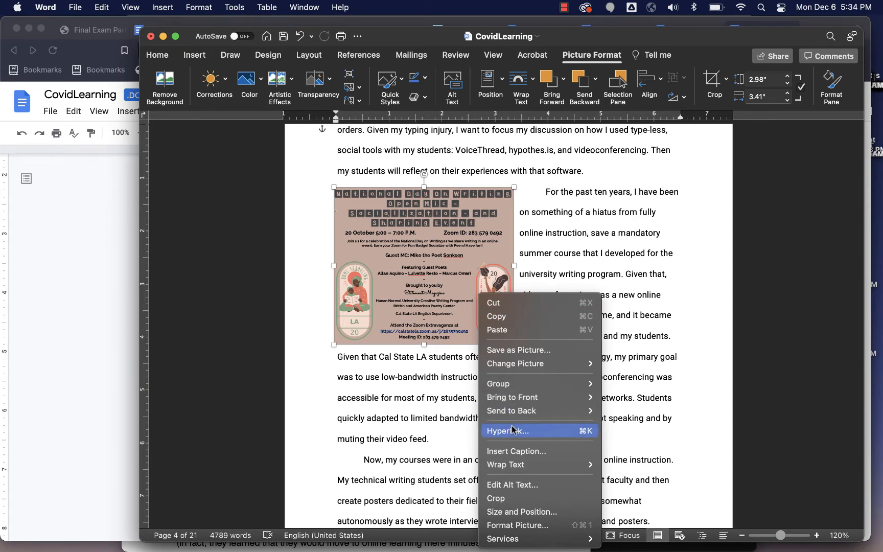
mouse_move(513, 409)
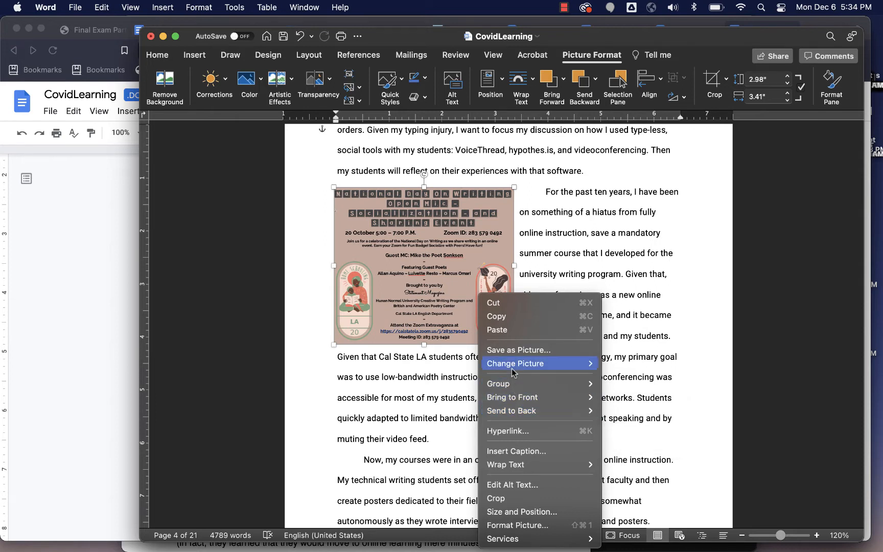
click(508, 452)
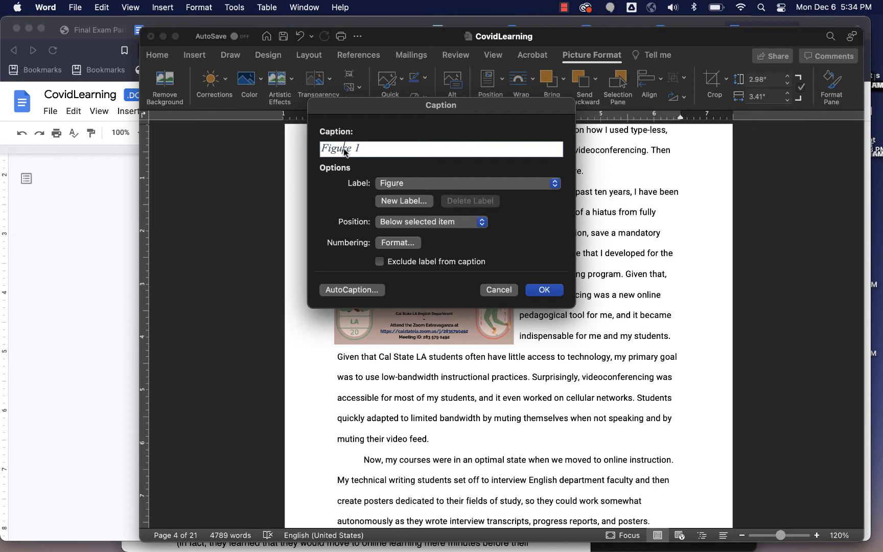
click(505, 183)
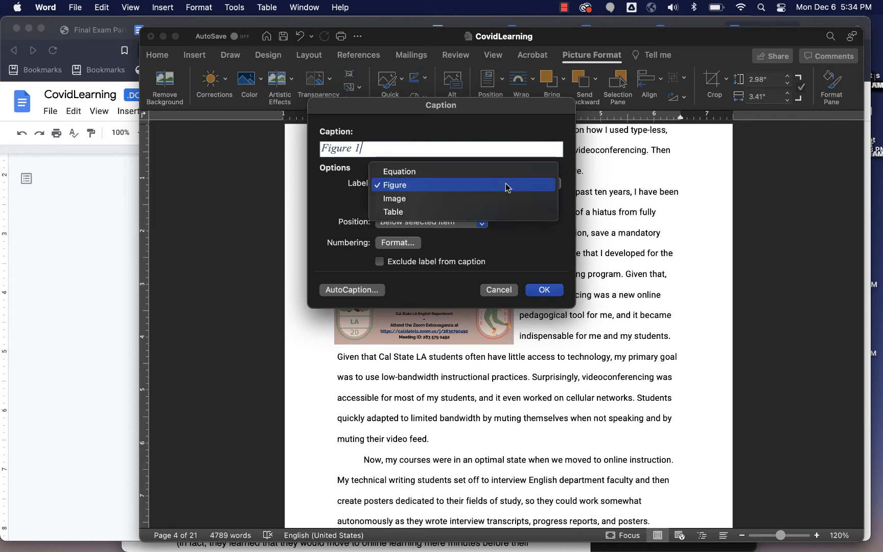
click(467, 199)
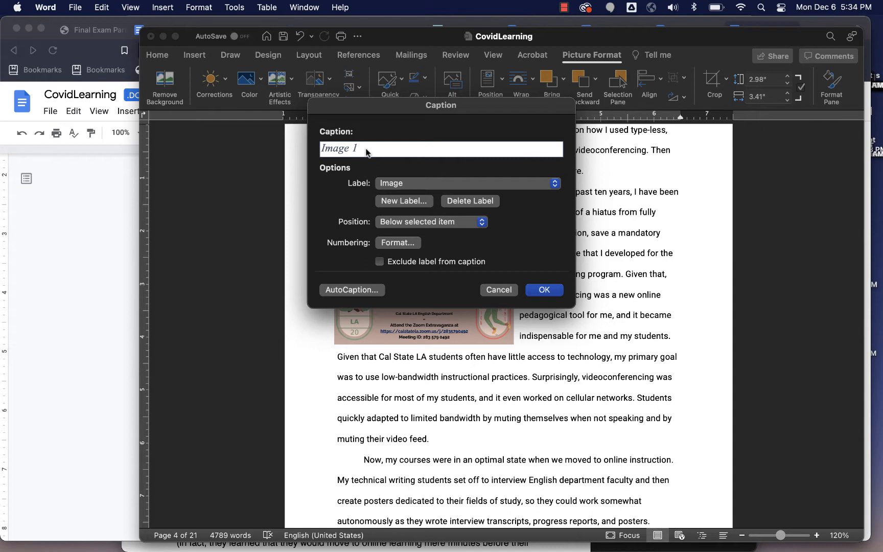
Step: Complete the caption as "Image 1: This is an image of a poster that..." and insert it
text(:)
key(super+v)
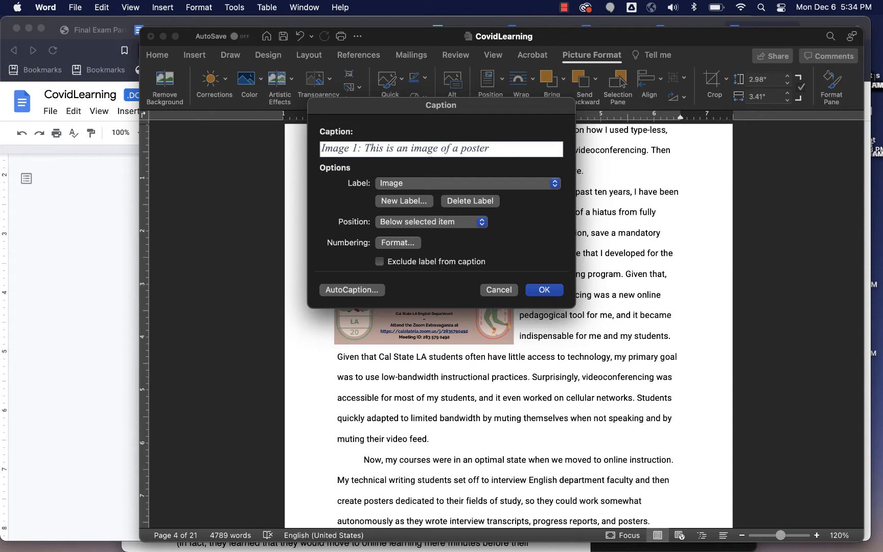
text(that...)
key(super+a)
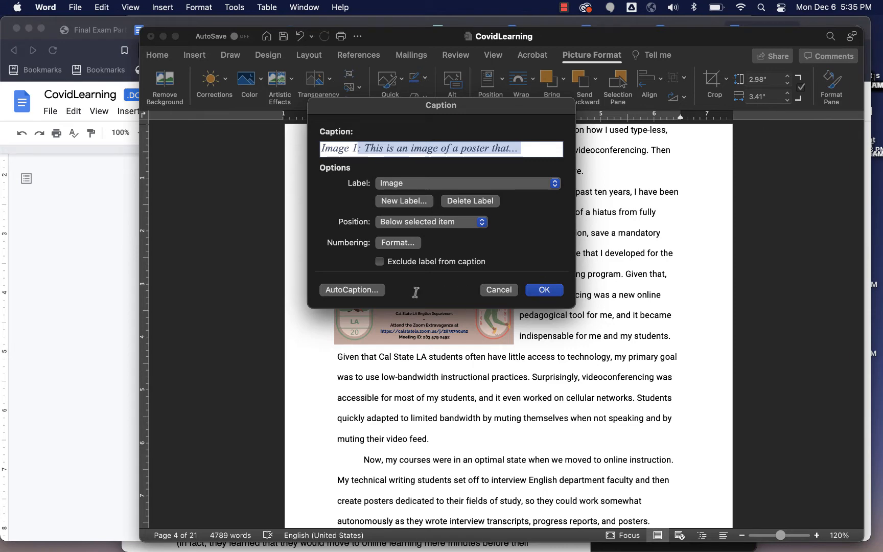
click(541, 290)
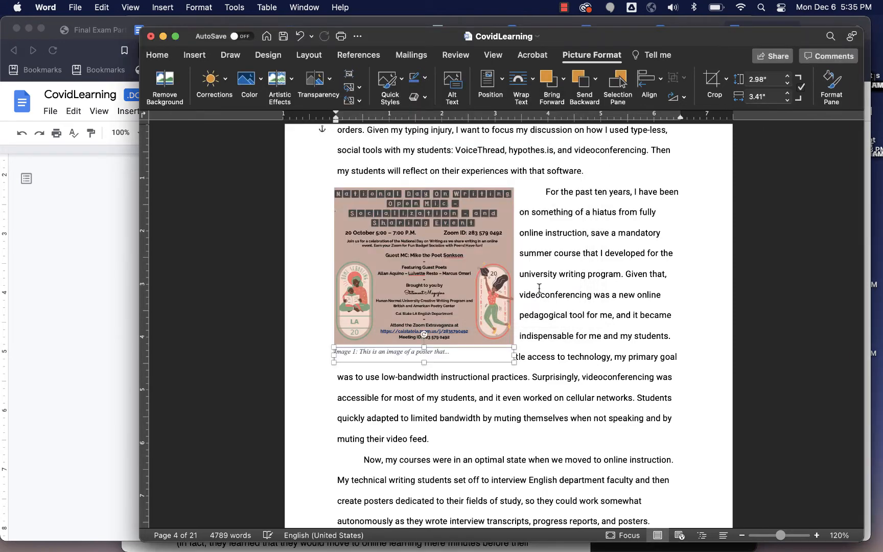
Step: Format the caption text as non-italic Roboto at 12 pt
triple_click(398, 353)
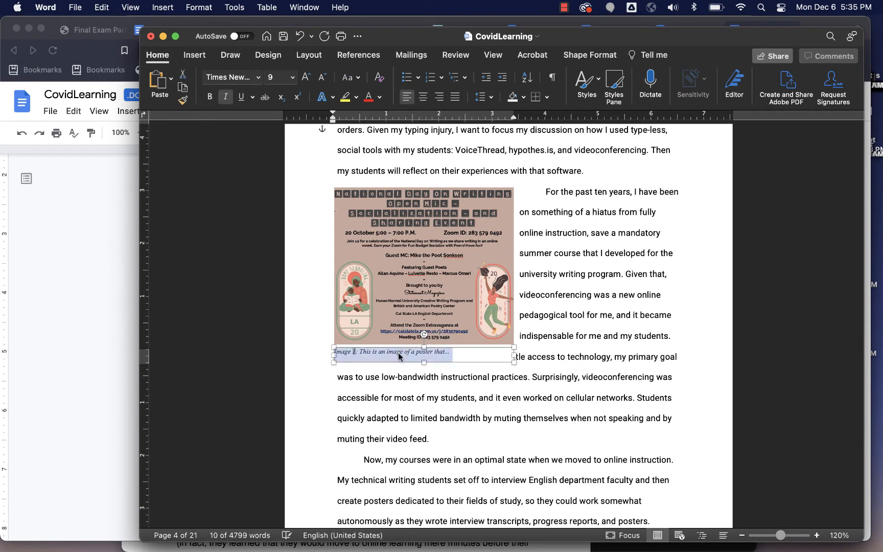
click(226, 97)
click(292, 77)
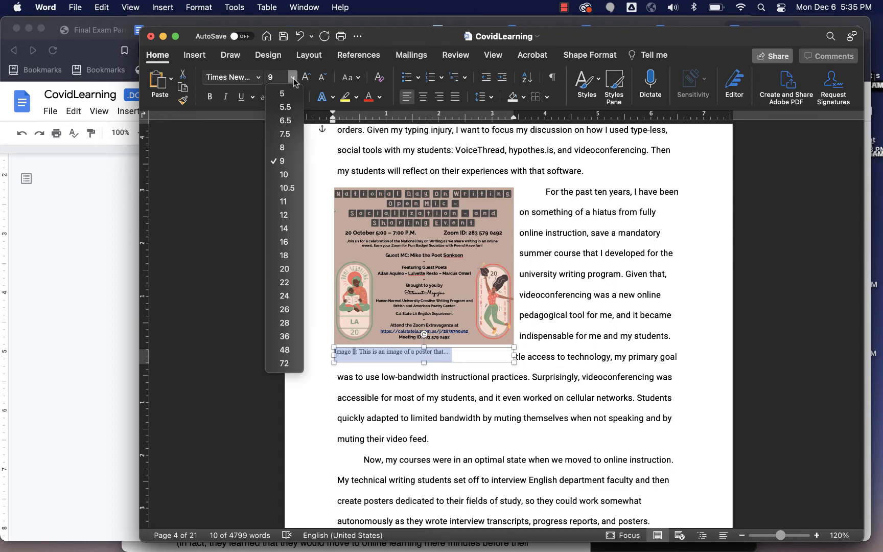
click(287, 216)
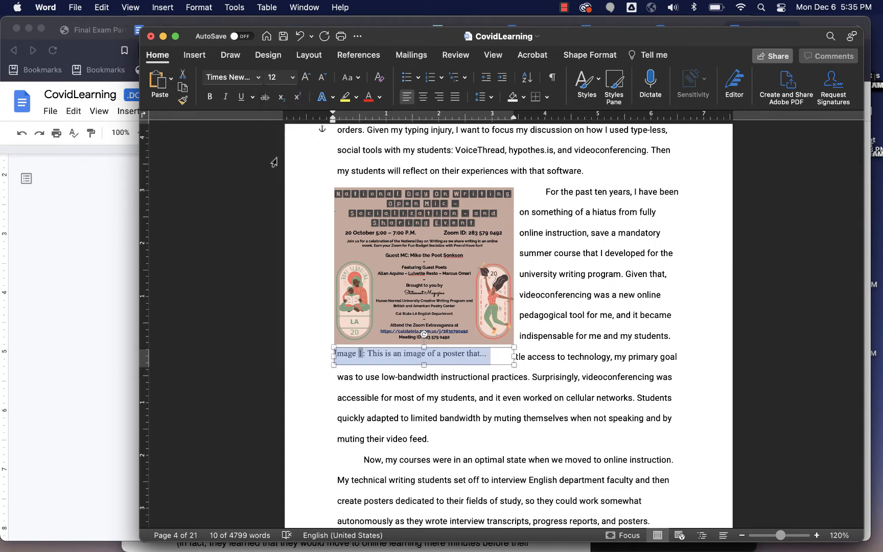
click(259, 77)
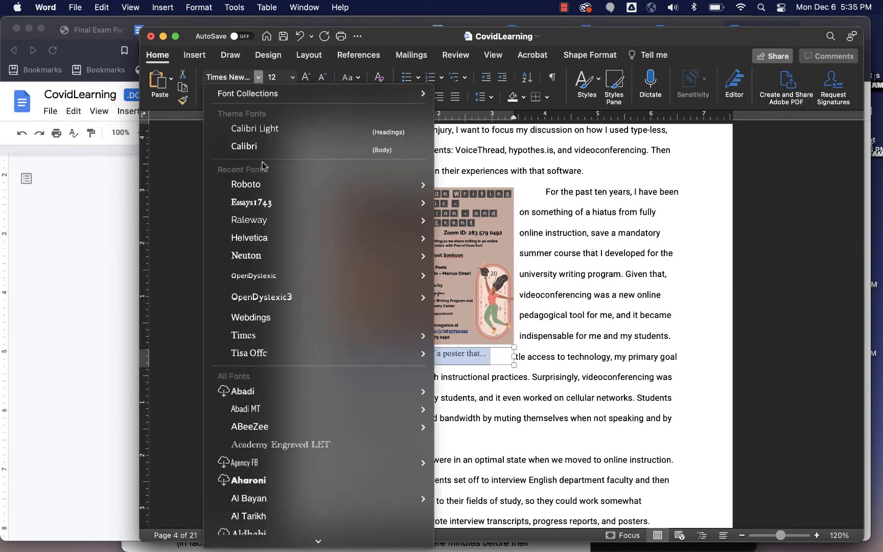
click(256, 185)
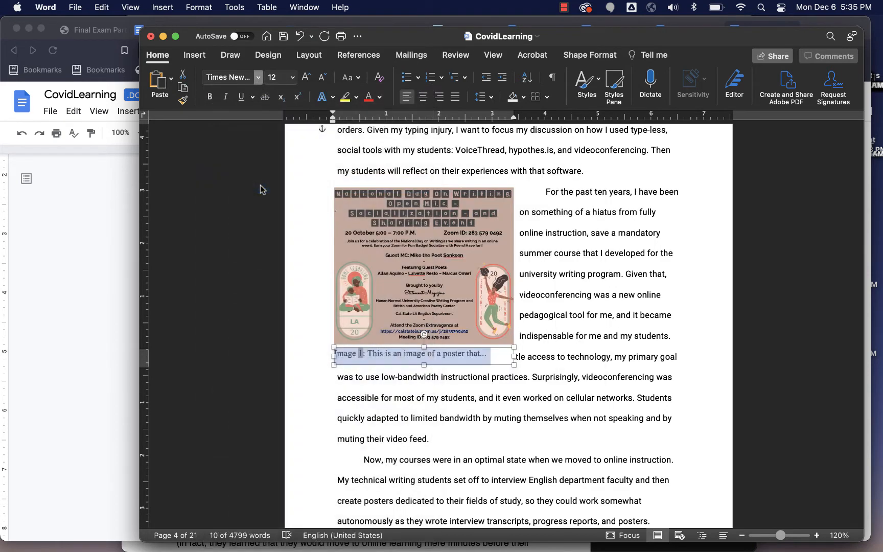
click(586, 317)
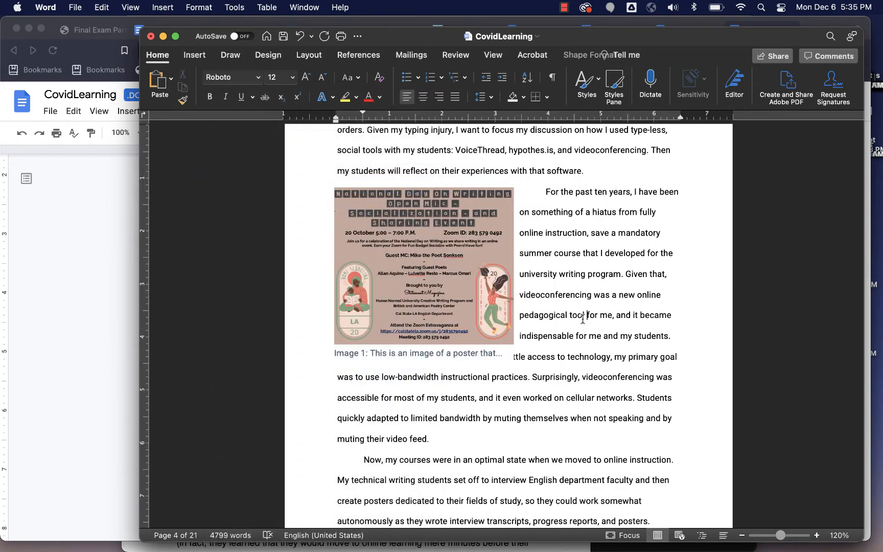
triple_click(556, 316)
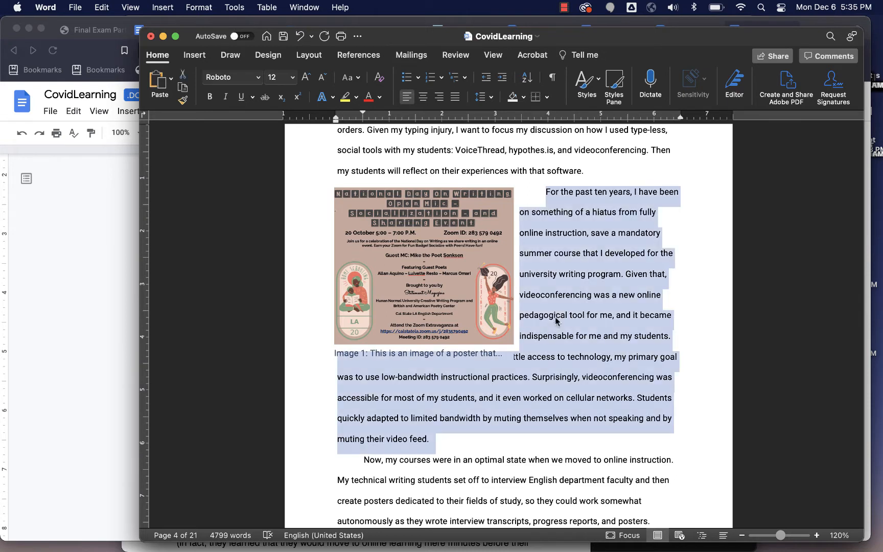
click(451, 356)
triple_click(449, 354)
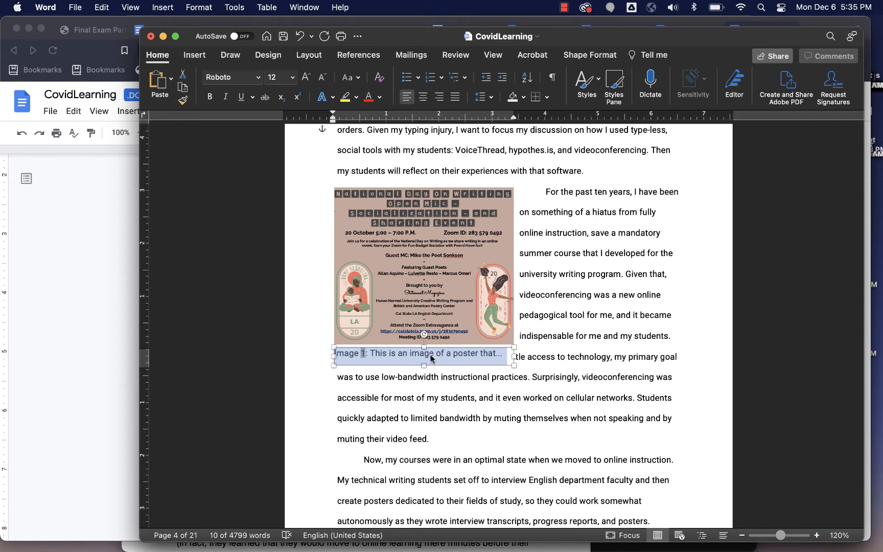
click(412, 354)
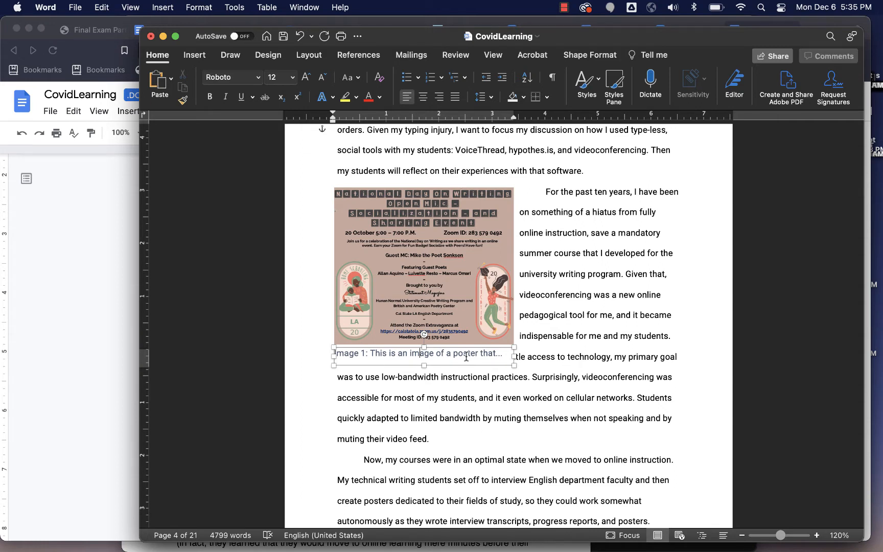
click(552, 350)
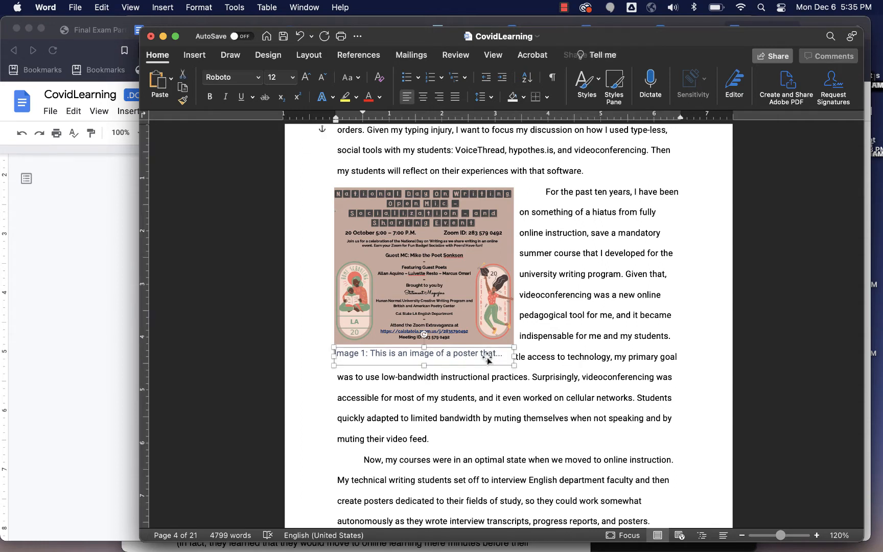
click(463, 281)
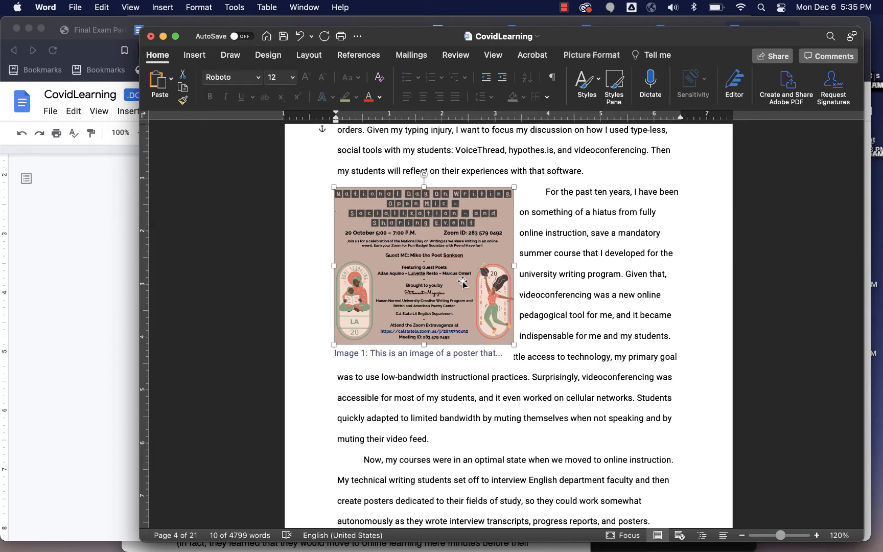
drag(464, 281, 634, 280)
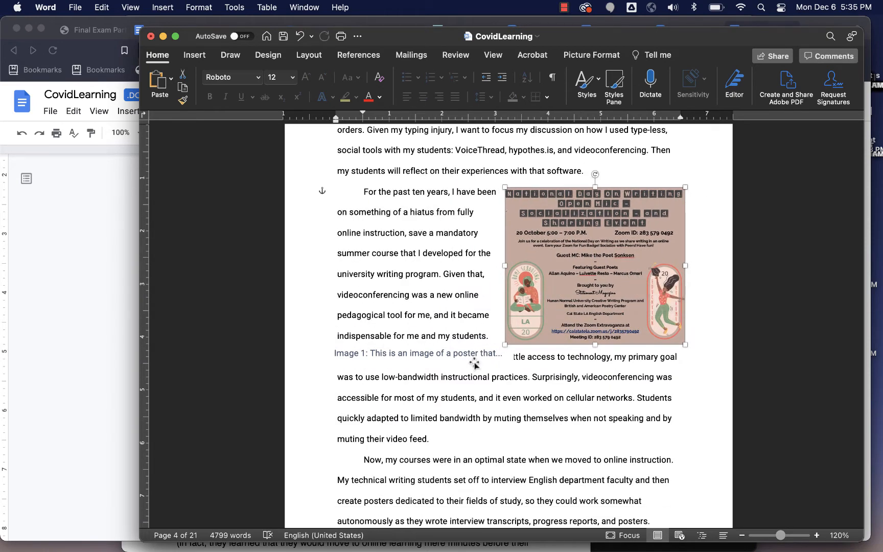
click(101, 8)
click(111, 30)
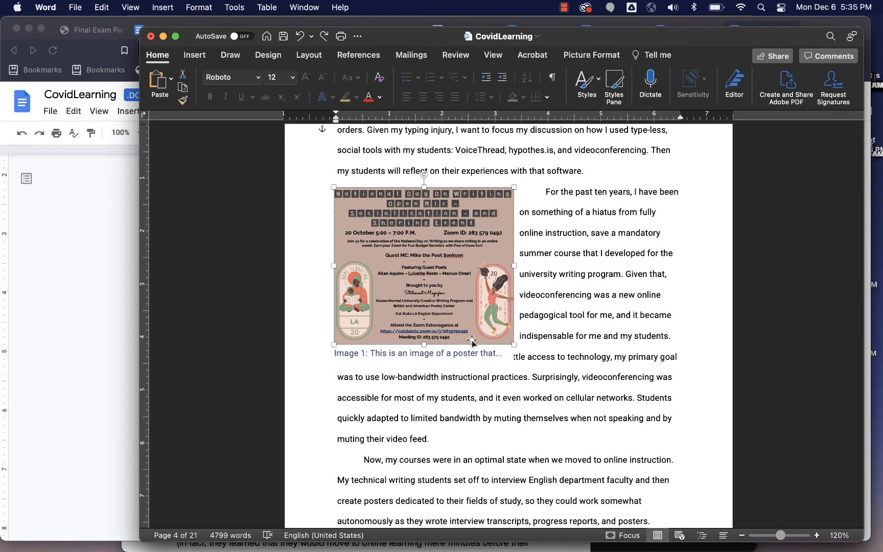
Step: Group the poster and its caption into one object
click(440, 354)
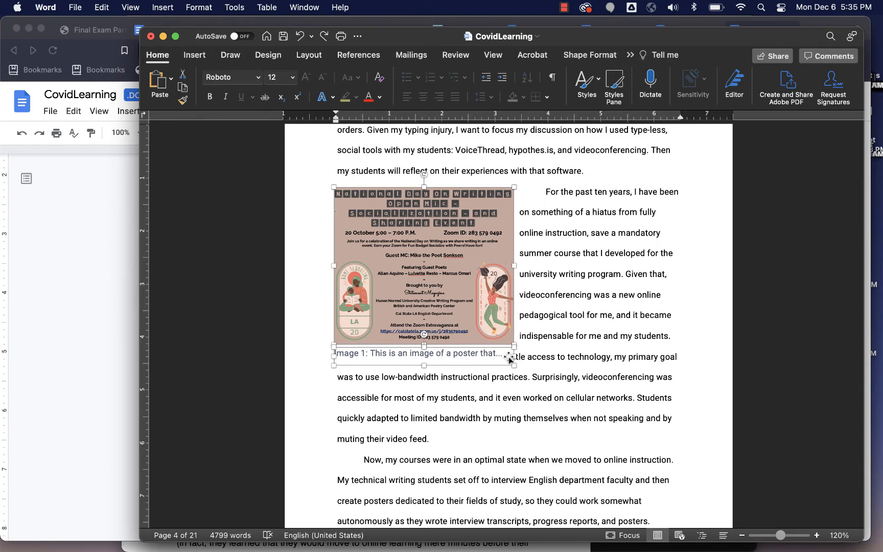
right_click(496, 311)
mouse_move(525, 364)
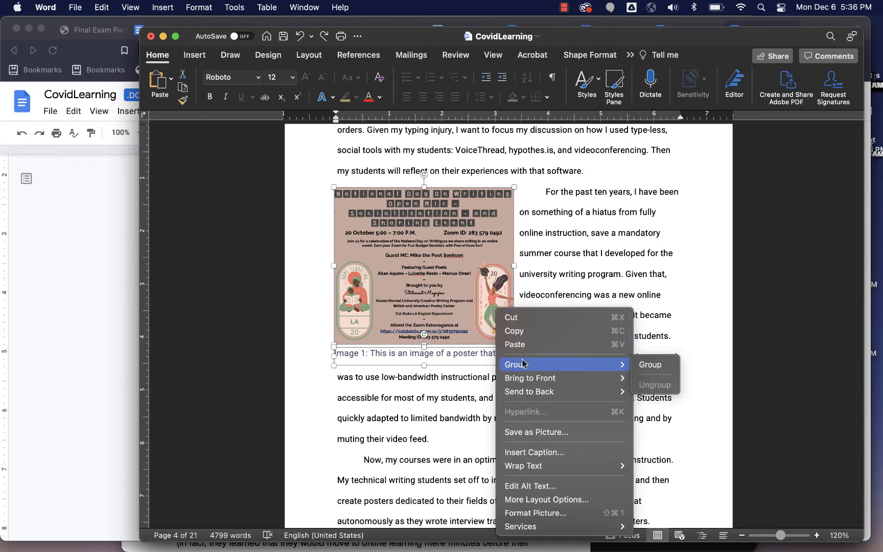
click(649, 364)
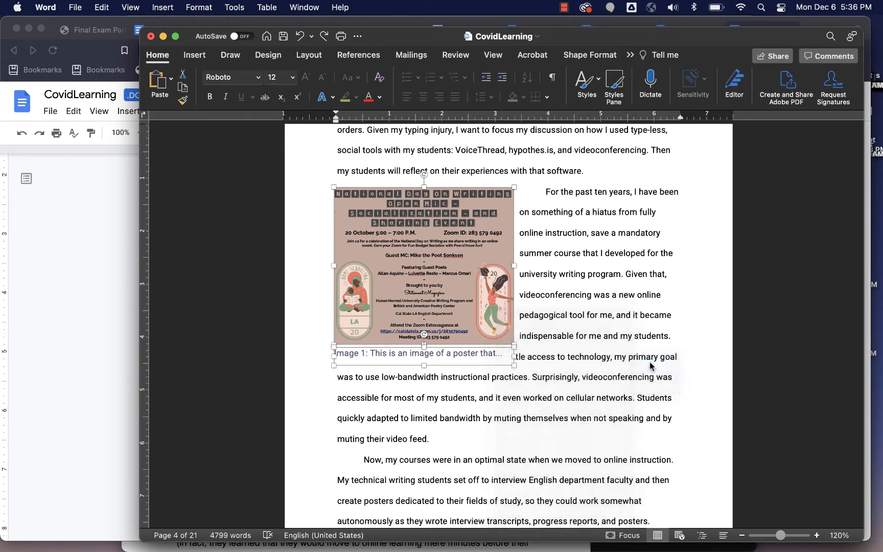
Step: Move the grouped poster and caption to the right margin beside the opening lines of the earlier paragraph
click(496, 322)
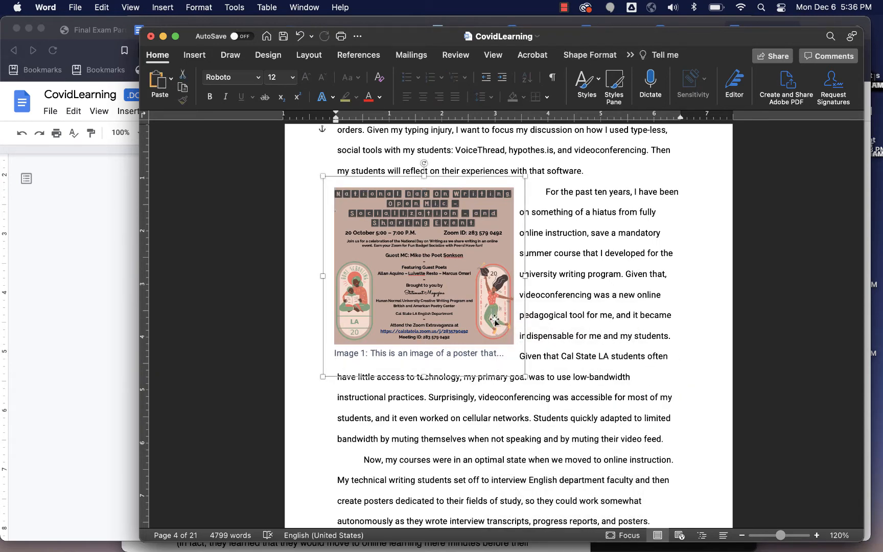
drag(498, 323, 669, 400)
scroll(694, 400, down, 3)
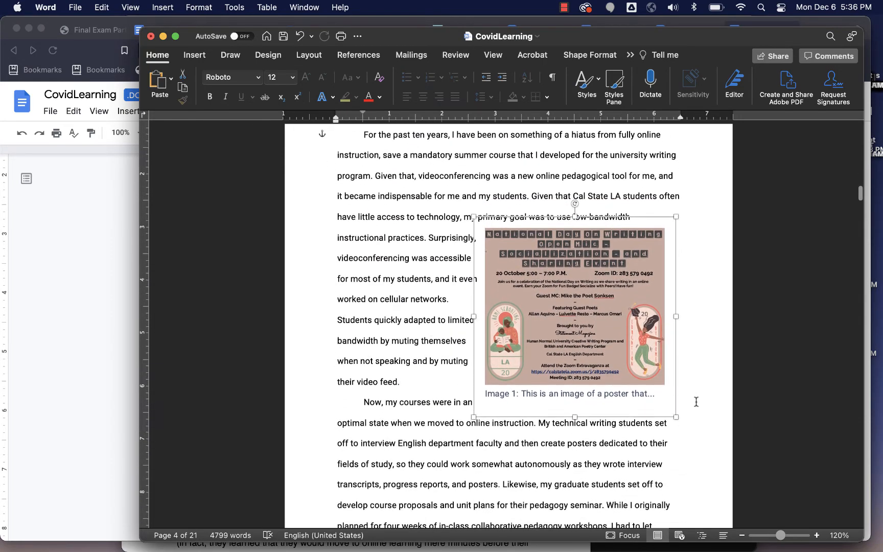
drag(601, 324, 458, 269)
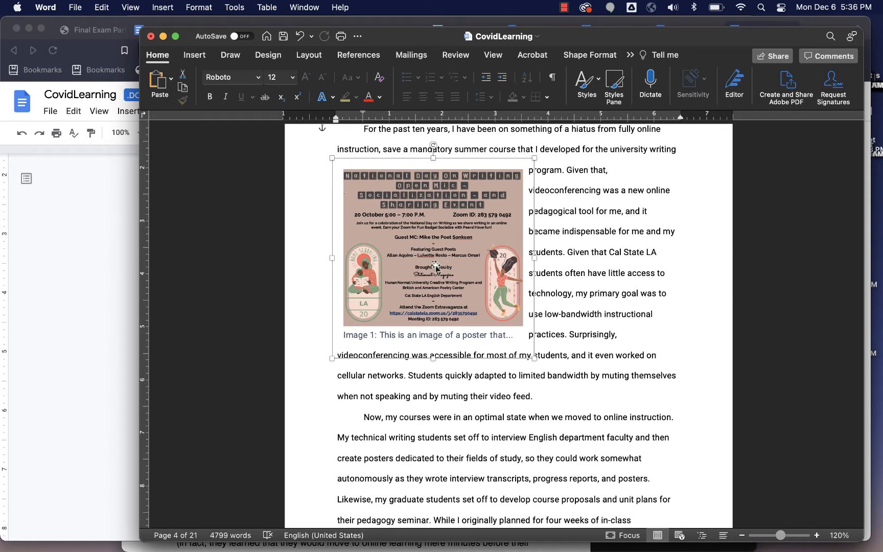
drag(436, 267, 425, 302)
scroll(690, 381, up, 2)
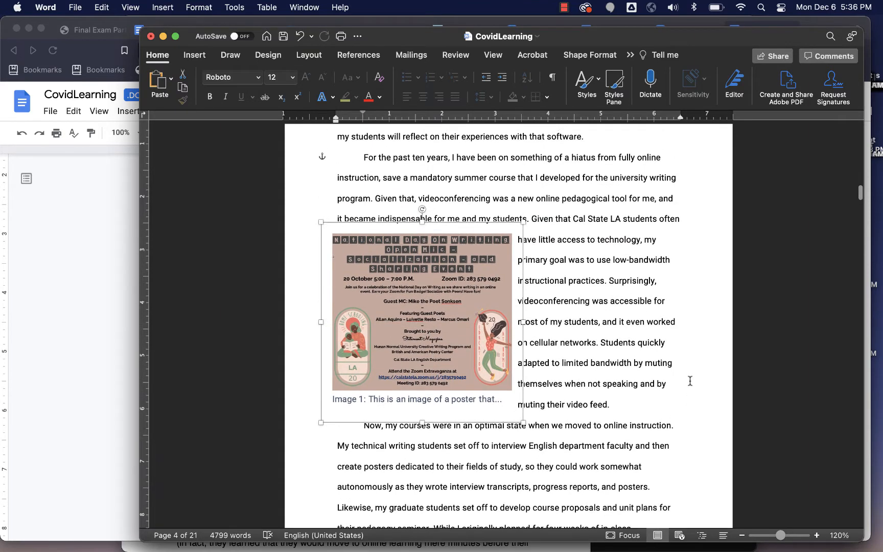
scroll(690, 381, up, 5)
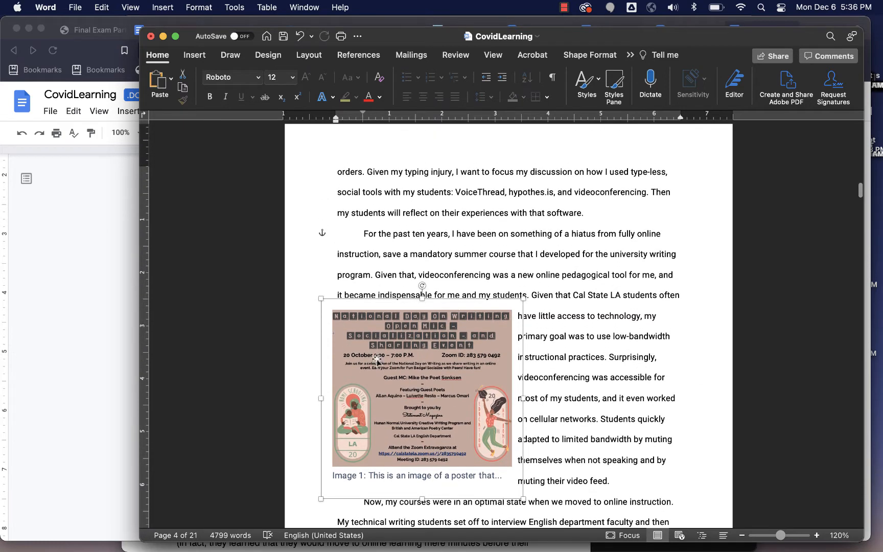
drag(377, 359, 542, 221)
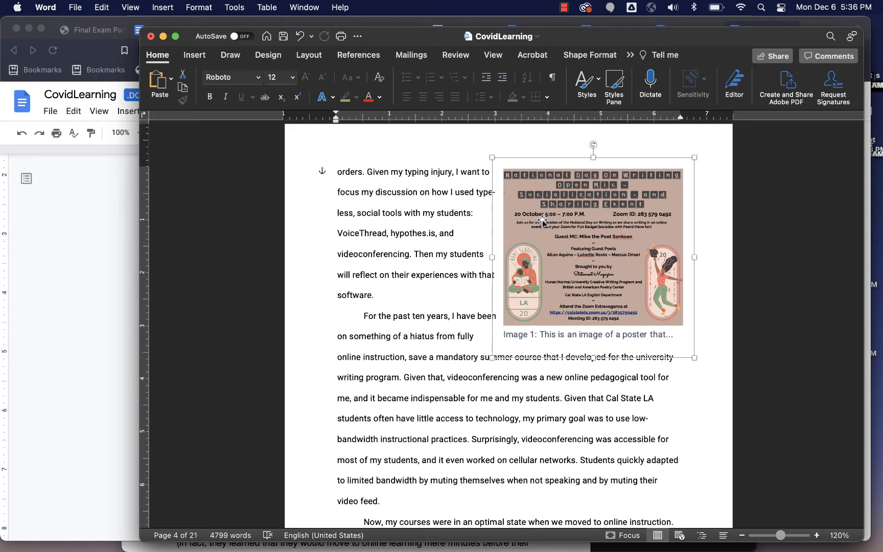
Step: Minimize Word and switch to Pages with the CovidLearning document open
click(164, 37)
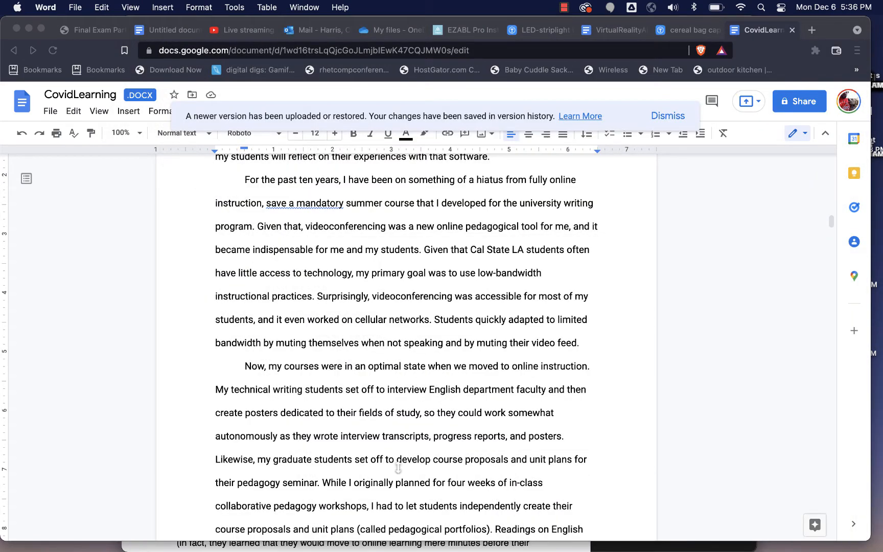
mouse_move(537, 549)
click(586, 524)
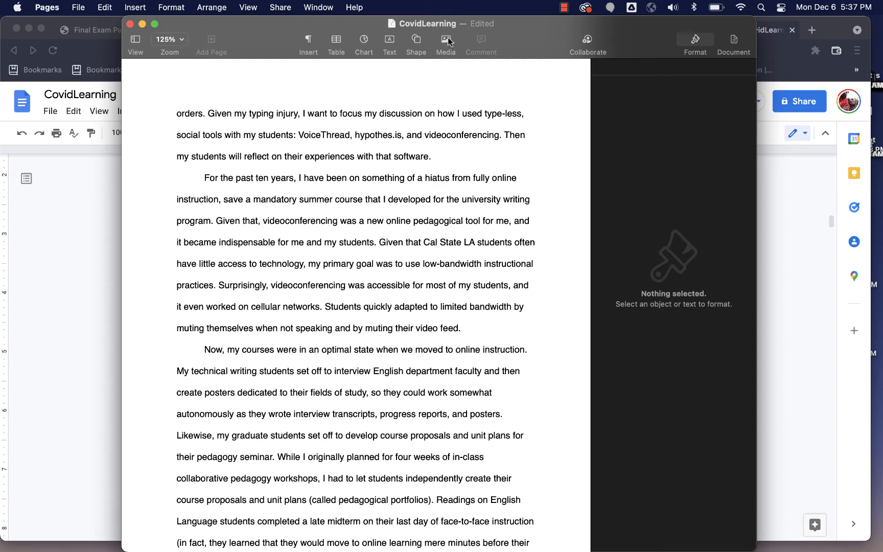
Step: Insert the INDOW image from the Desktop at the start of the "For the past ten years" paragraph
click(206, 180)
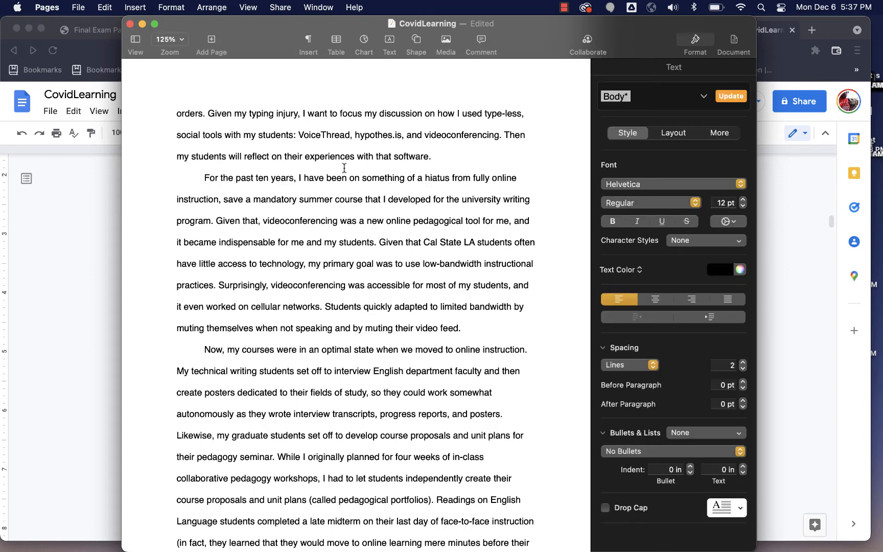
click(448, 45)
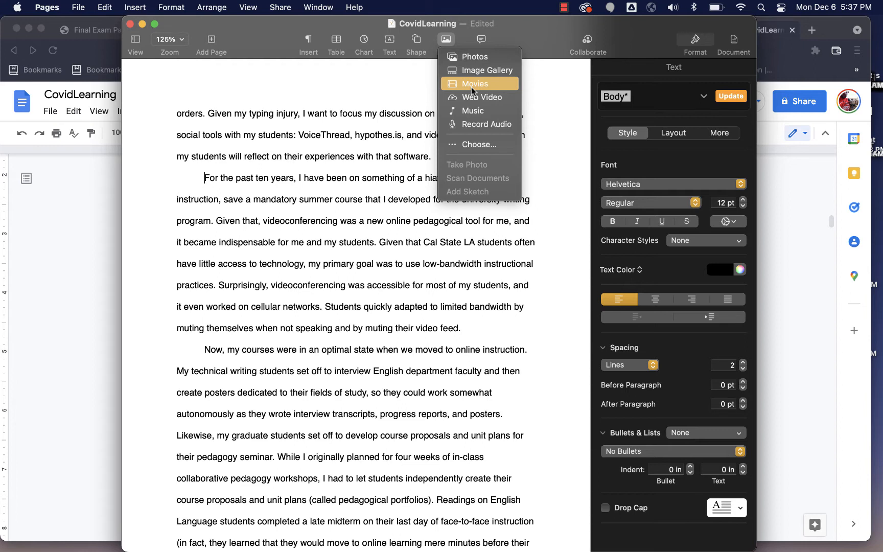
click(473, 145)
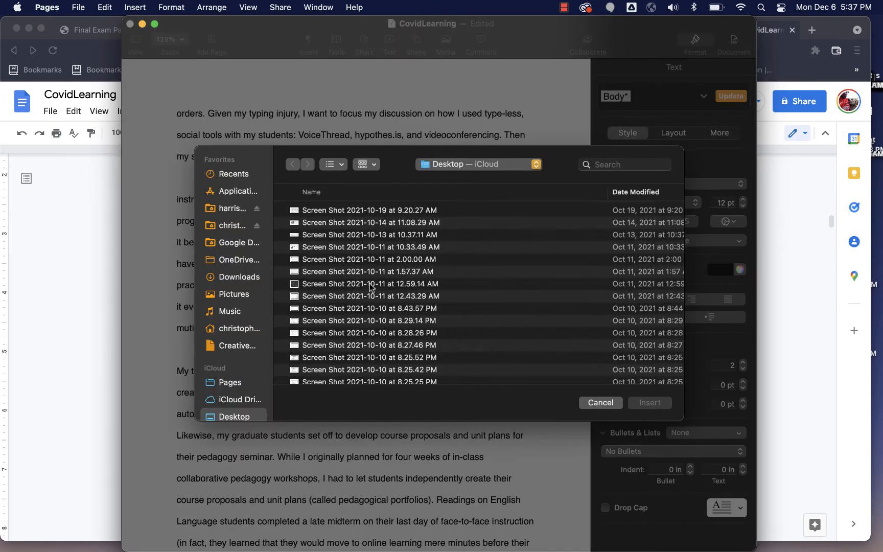
scroll(369, 288, down, 5)
scroll(369, 289, down, 15)
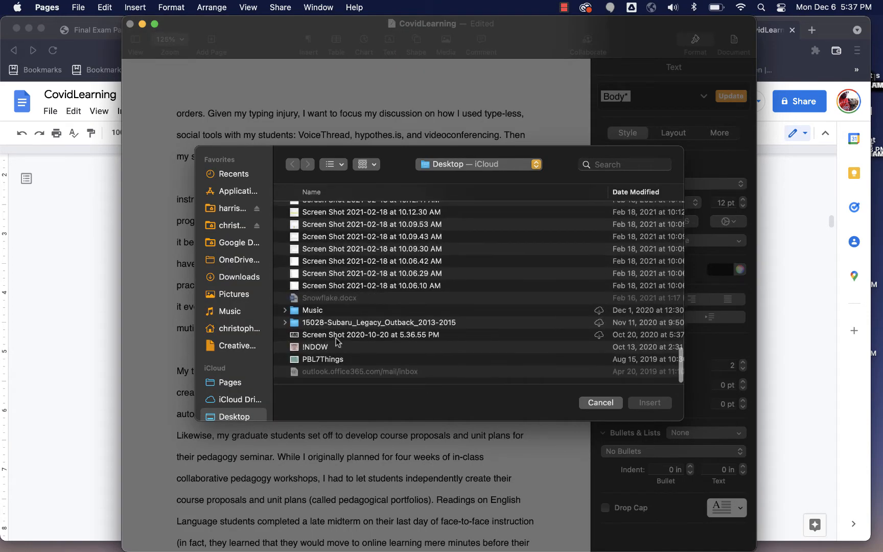
click(331, 347)
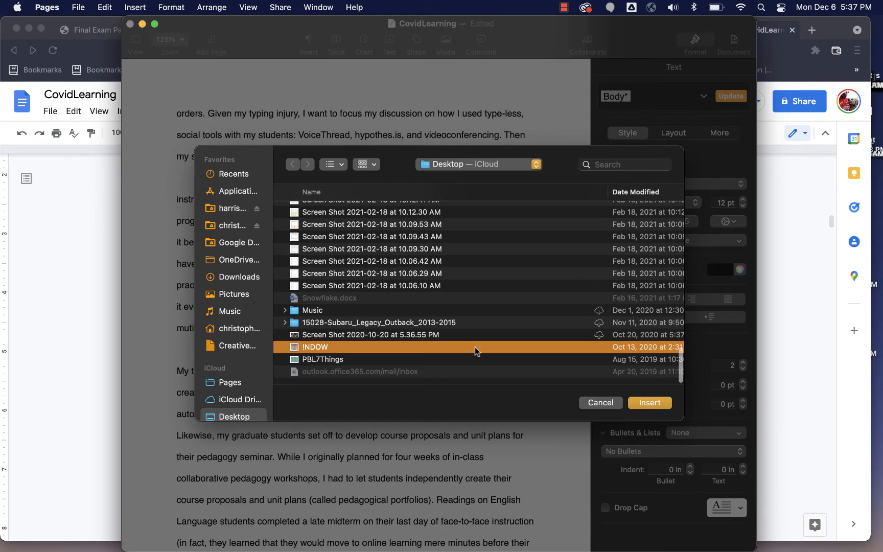
click(646, 403)
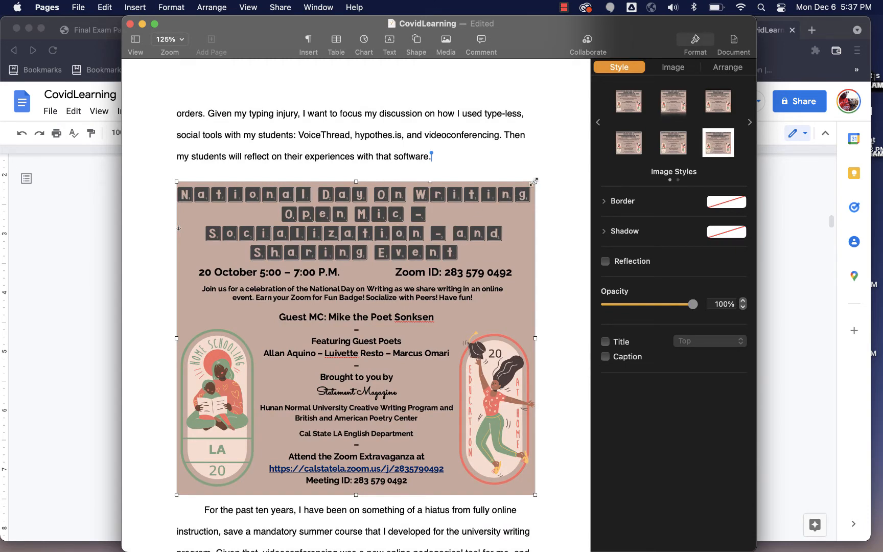
Step: Shrink the poster to about half its width from its corner
drag(533, 182, 352, 328)
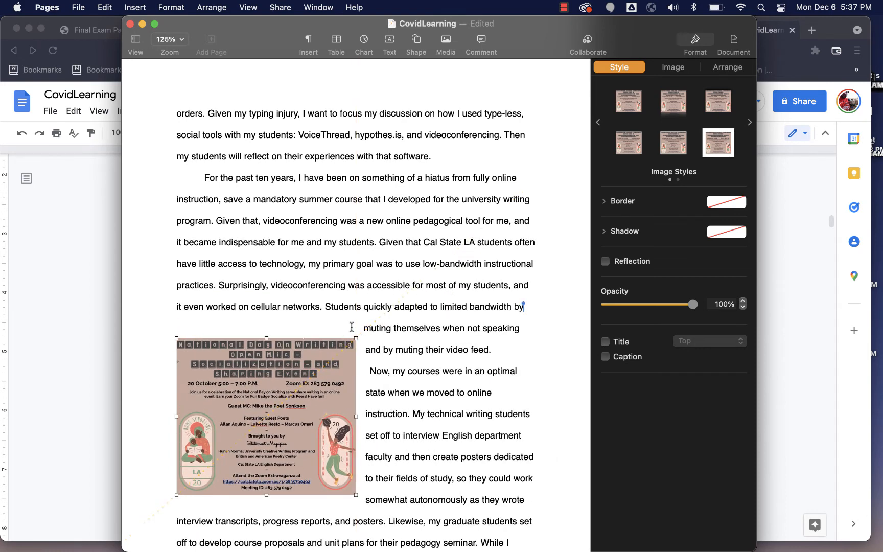
scroll(392, 388, down, 5)
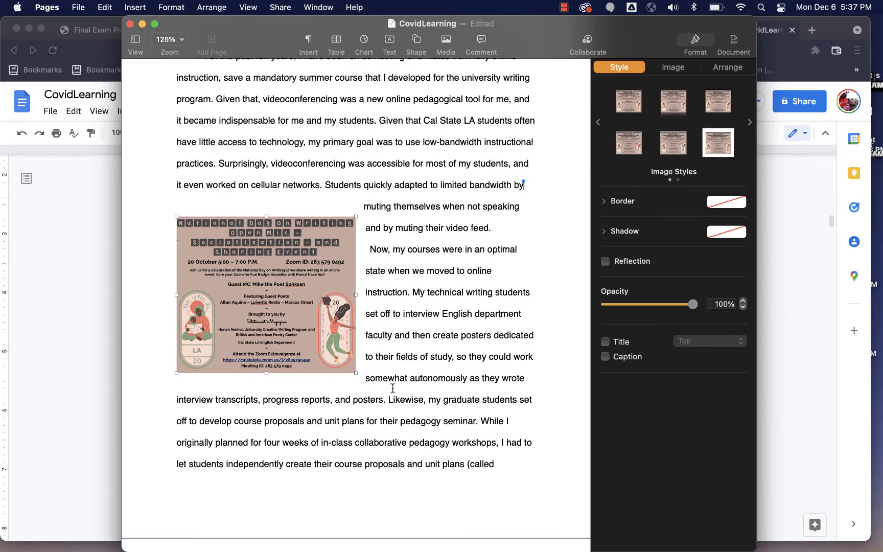
scroll(393, 388, down, 1)
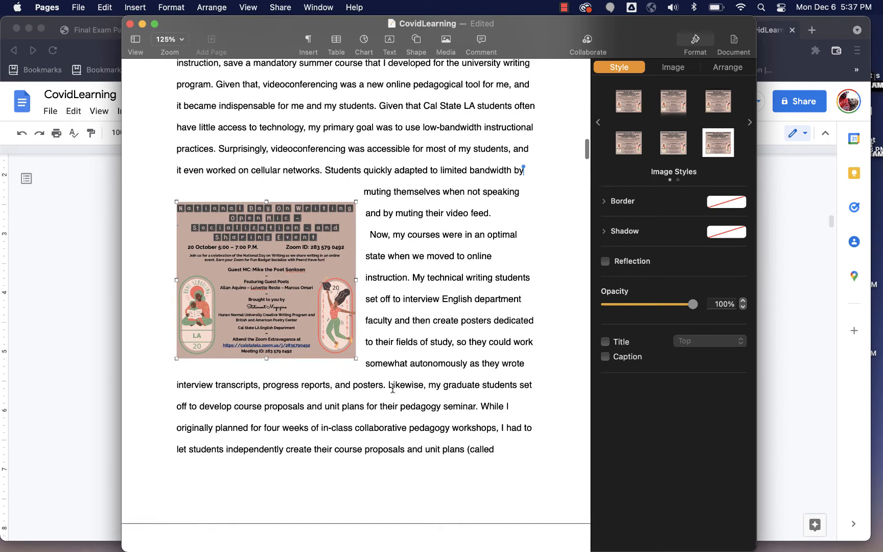
Step: Turn on the poster's caption and fill it with "Image 1: This is an image of a poster that..."
click(605, 357)
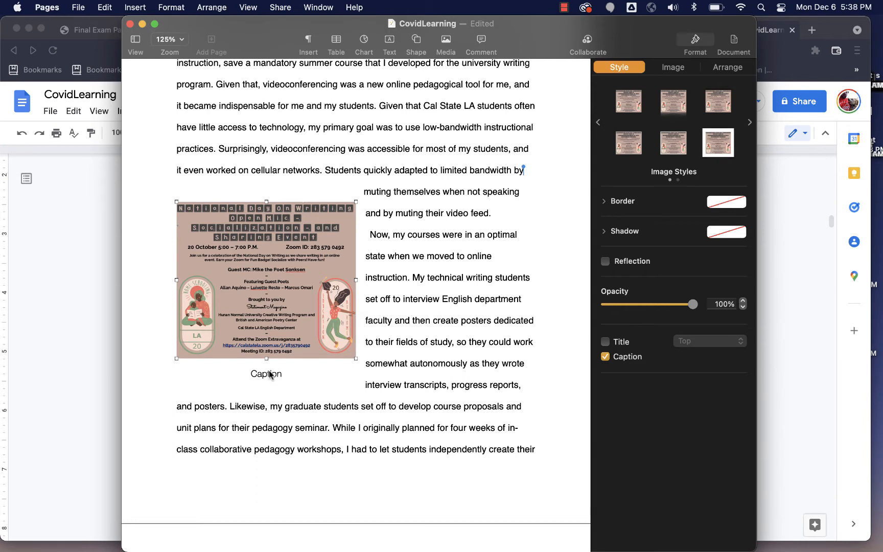
click(268, 374)
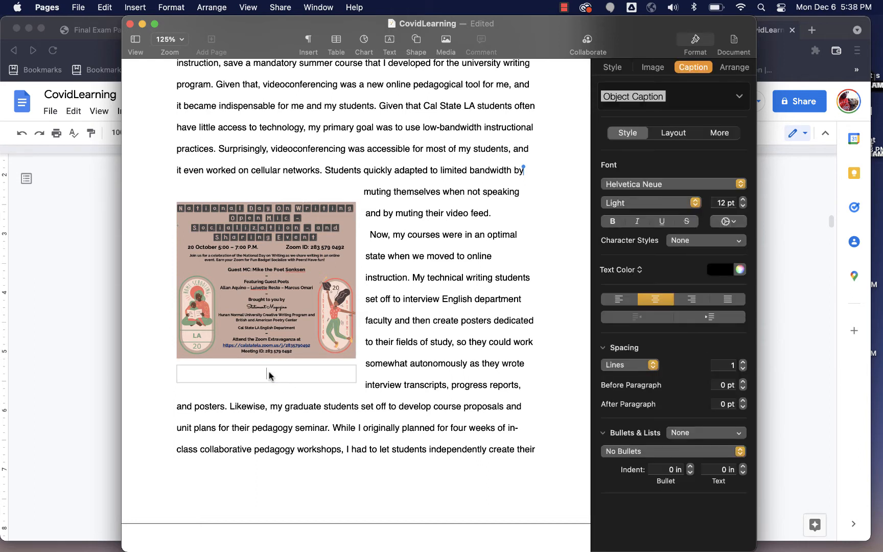
text(: This is an image of a poster that...)
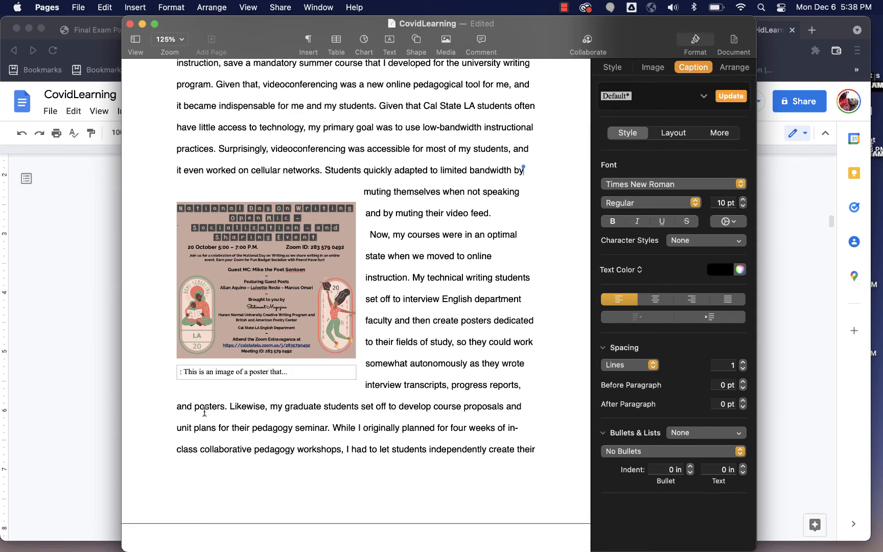
text(Image 1)
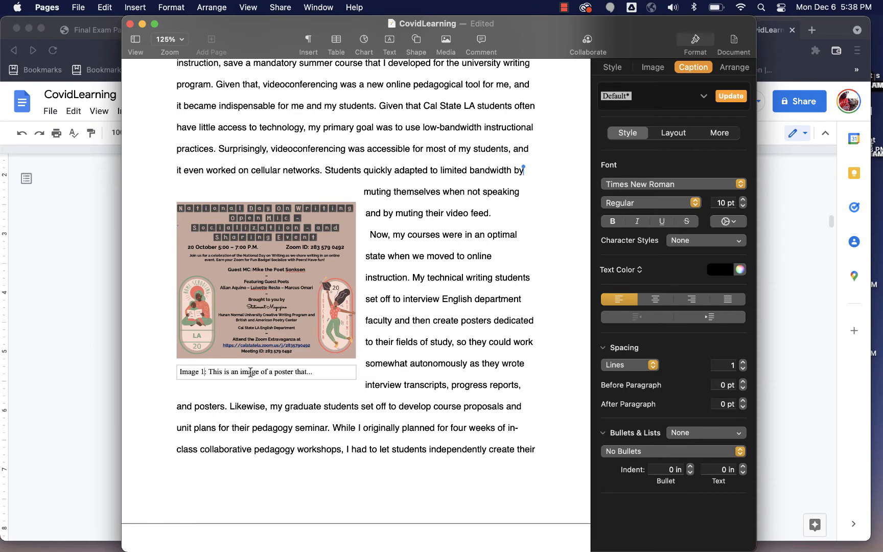
Step: Select the caption text and format it as Roboto 12 pt
triple_click(249, 372)
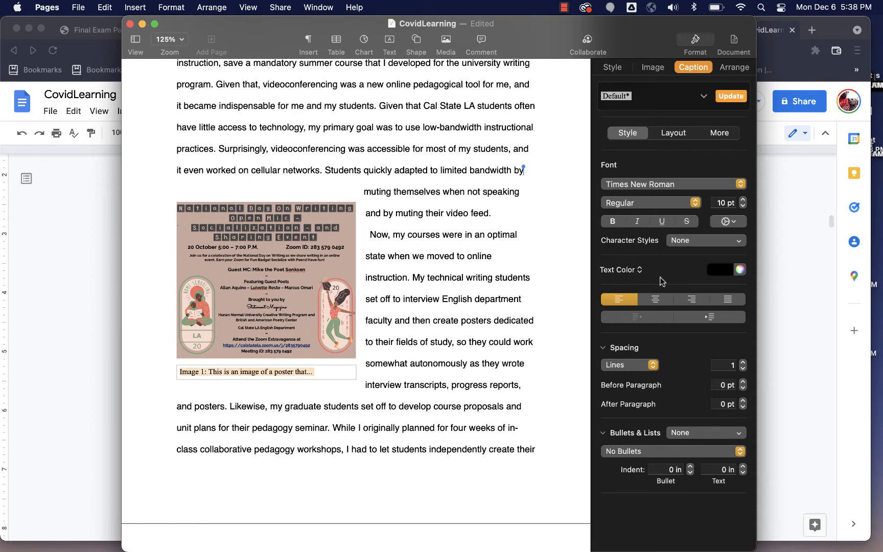
click(741, 200)
click(742, 199)
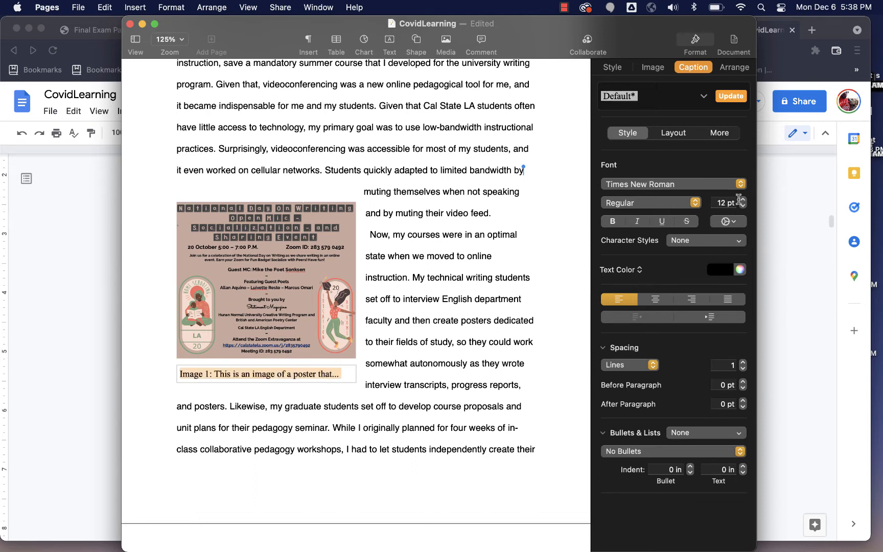
click(697, 203)
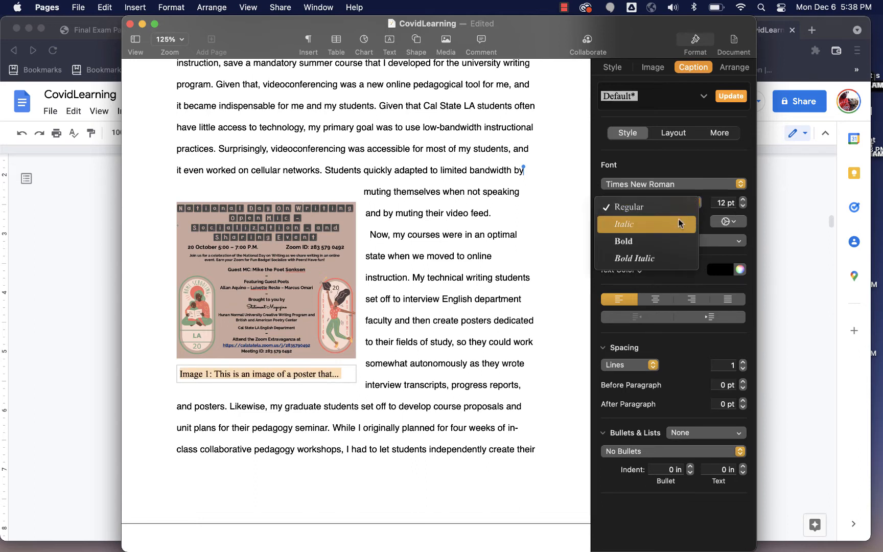
click(674, 206)
click(736, 184)
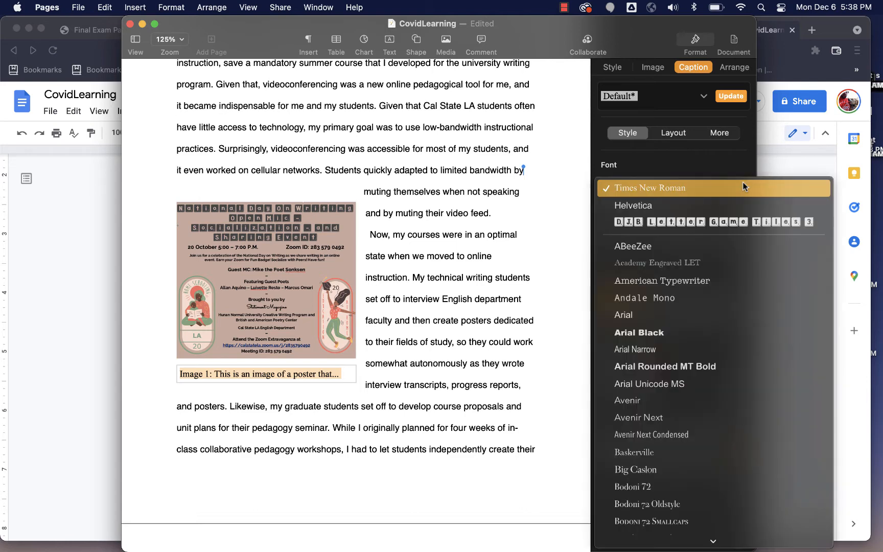
scroll(684, 374, down, 10)
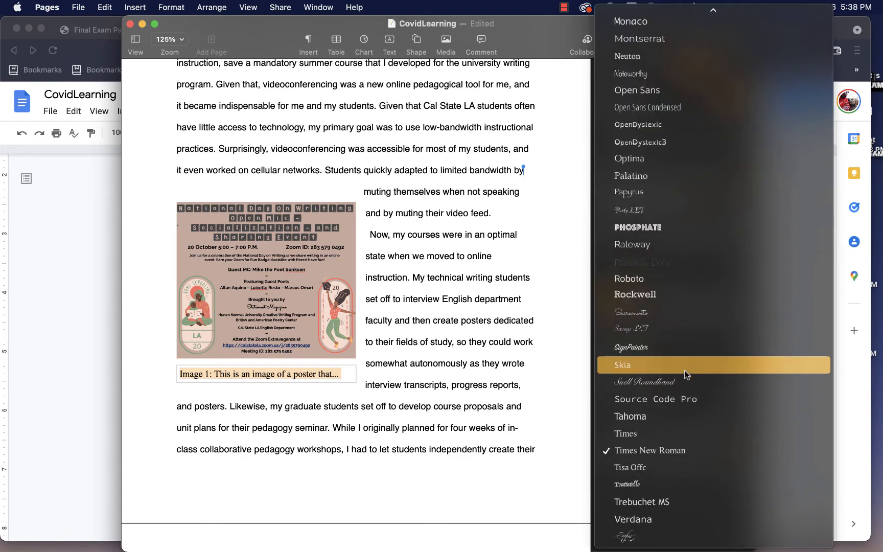
click(671, 278)
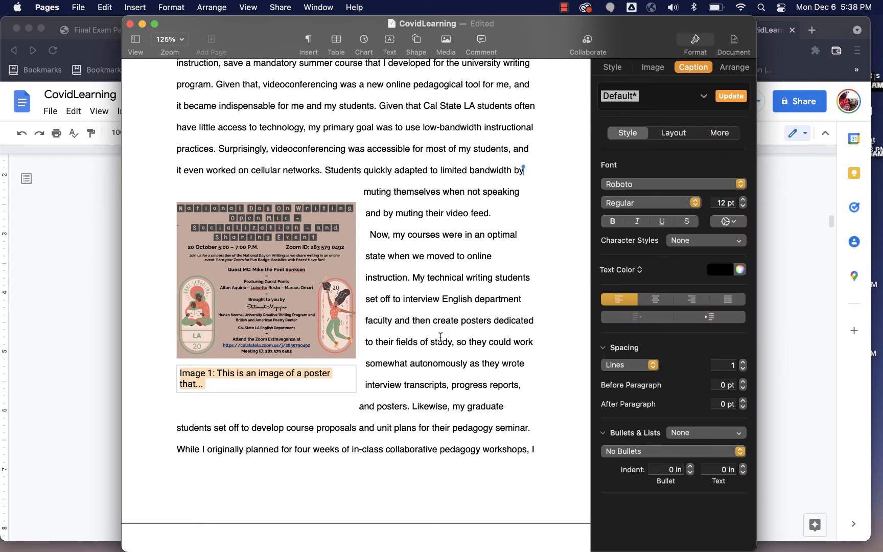
Step: Reposition the poster so it sits at the top-left of the opening paragraph with text flowing beside it
click(441, 337)
click(279, 294)
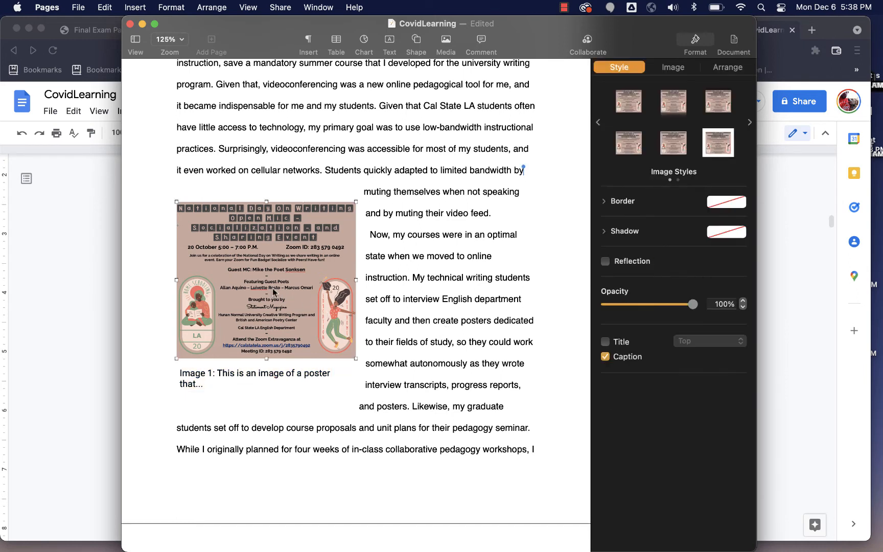
drag(250, 268, 429, 197)
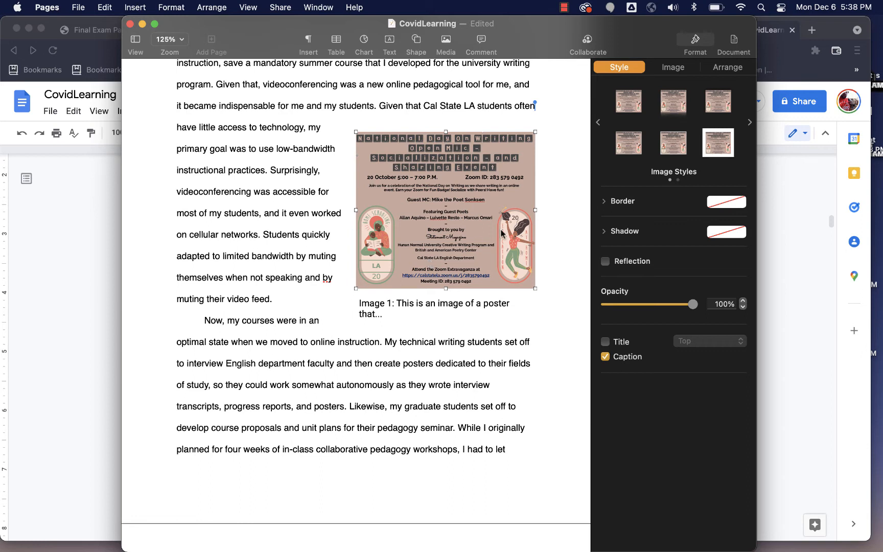
click(726, 70)
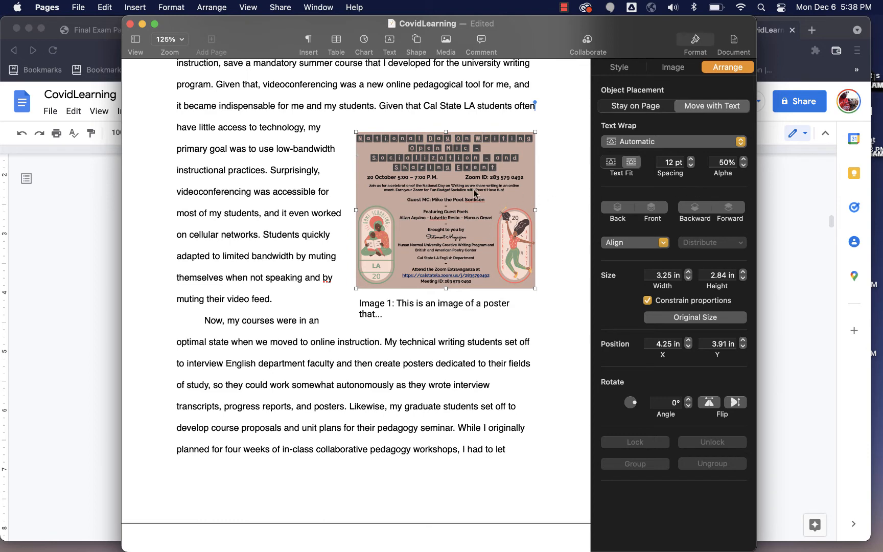
drag(475, 194, 287, 151)
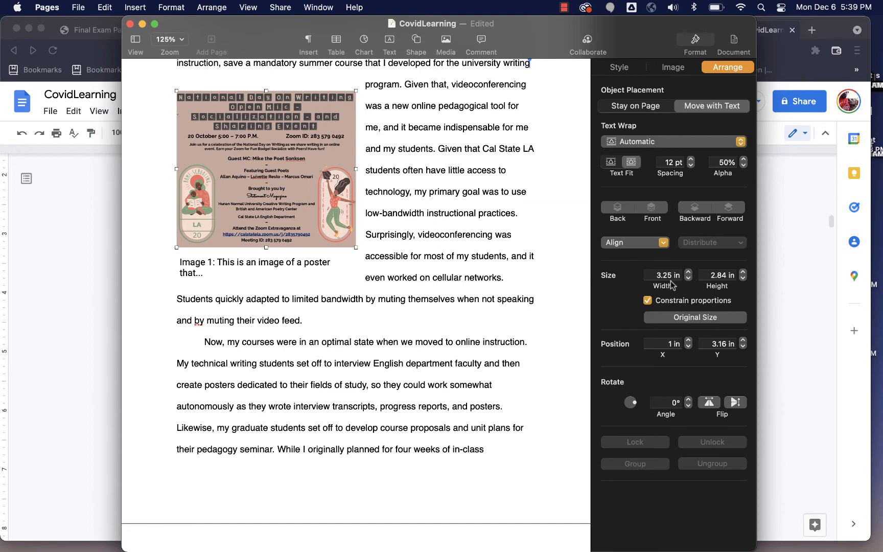
Step: Set the poster's width to 5.75 in with proportions constrained
click(688, 278)
click(689, 278)
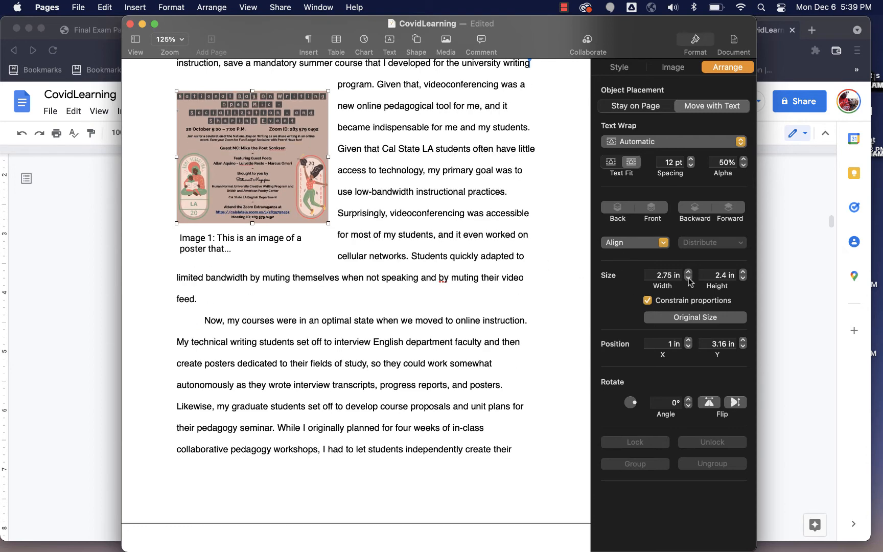
click(688, 278)
click(688, 273)
click(689, 272)
click(688, 272)
triple_click(688, 273)
double_click(689, 272)
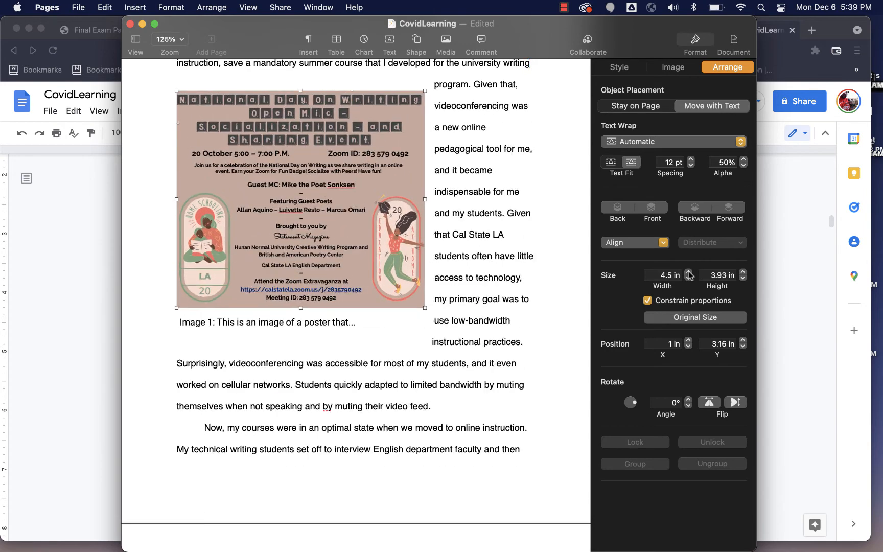
triple_click(688, 272)
double_click(688, 272)
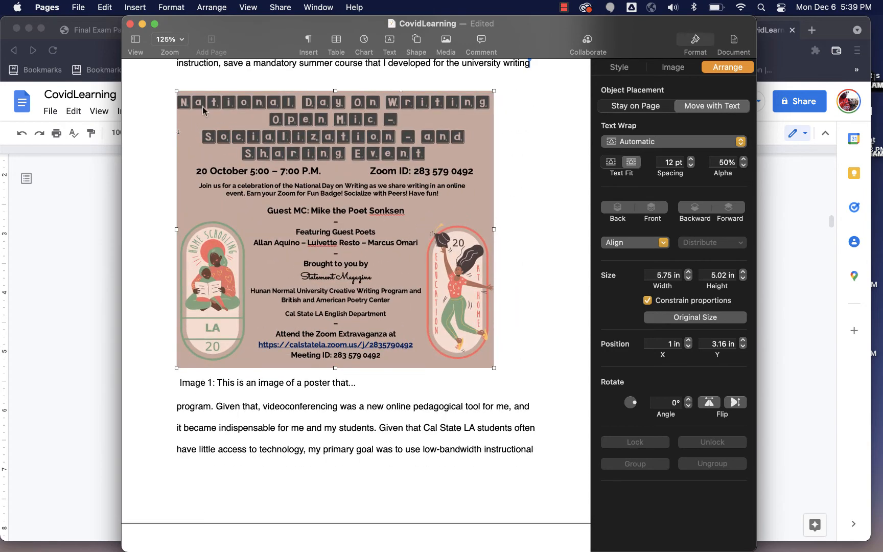
Step: Switch to the CovidLearning Google Doc and upload the INDOW image from the Desktop at the first paragraph
click(142, 24)
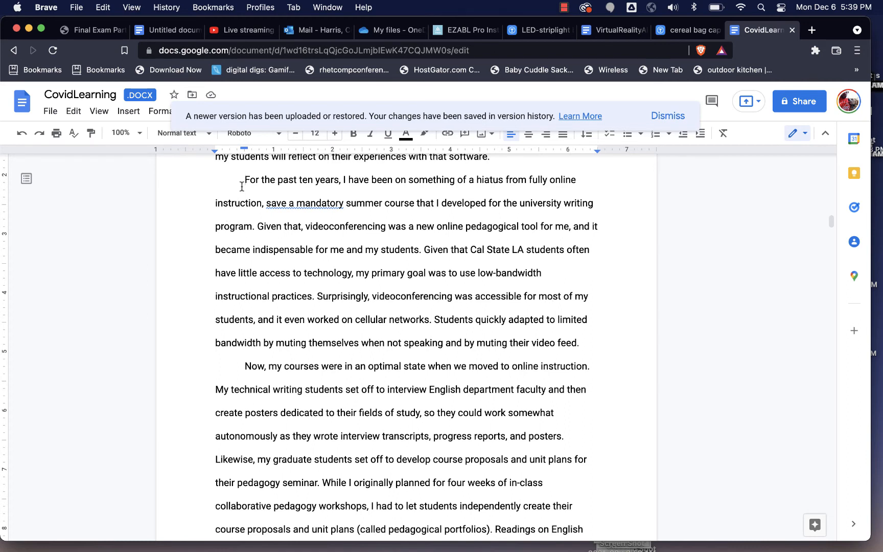
click(676, 117)
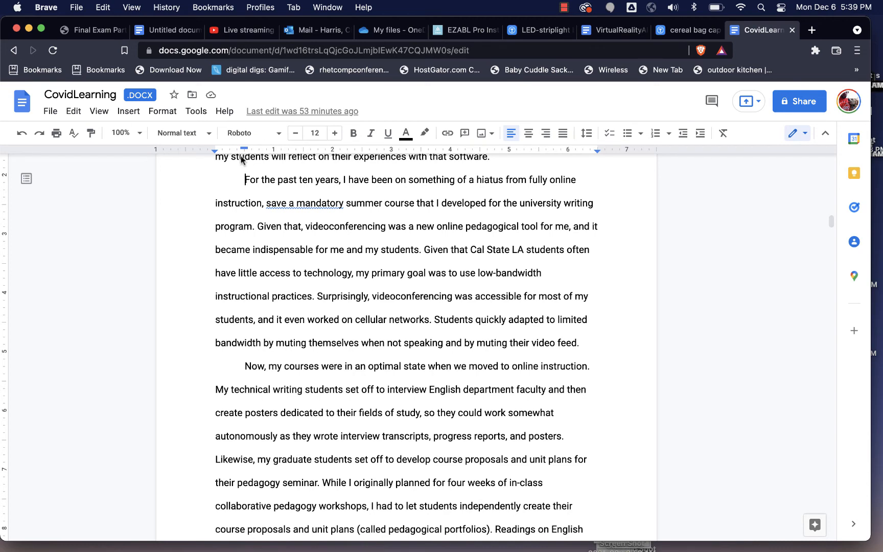
click(128, 113)
mouse_move(146, 136)
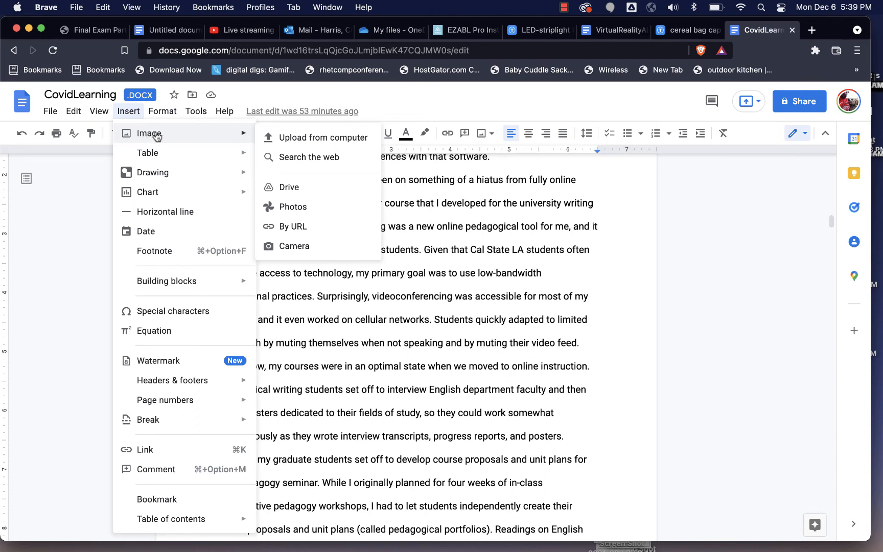
mouse_move(205, 135)
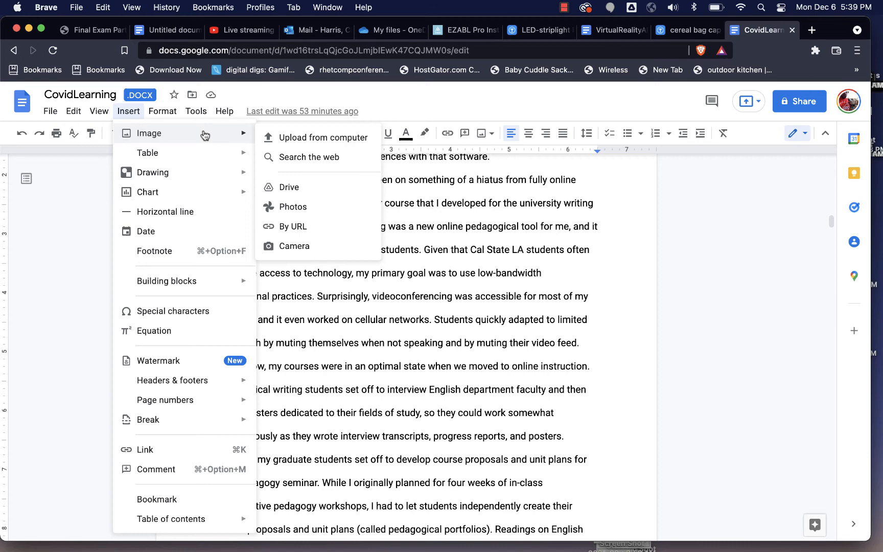
click(301, 141)
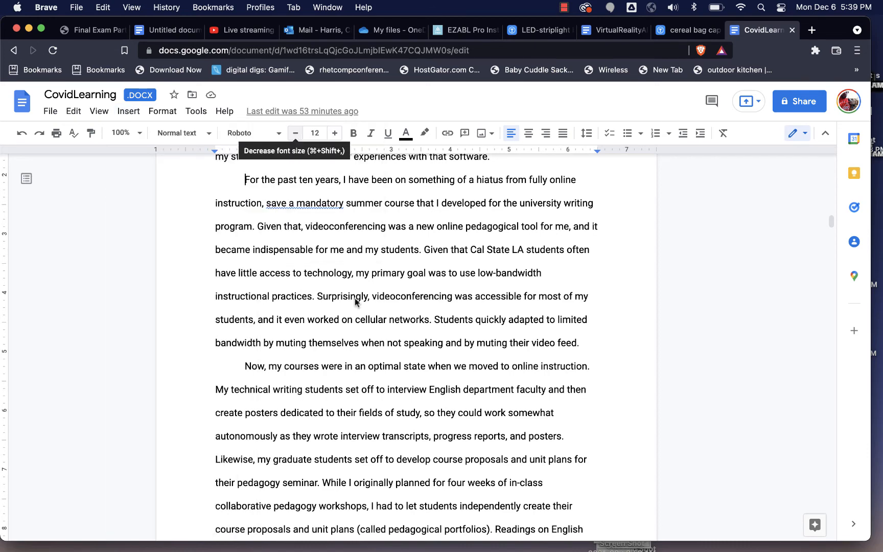
scroll(347, 313, down, 20)
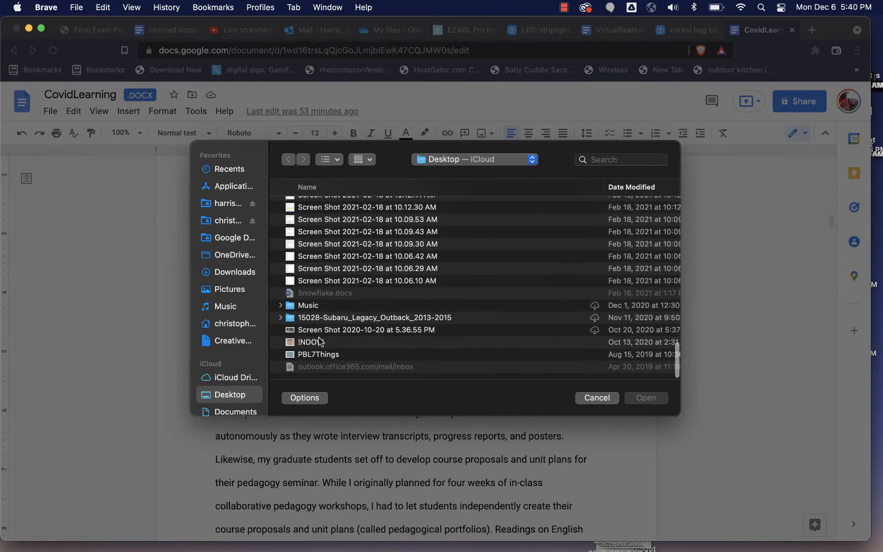
click(320, 341)
click(645, 398)
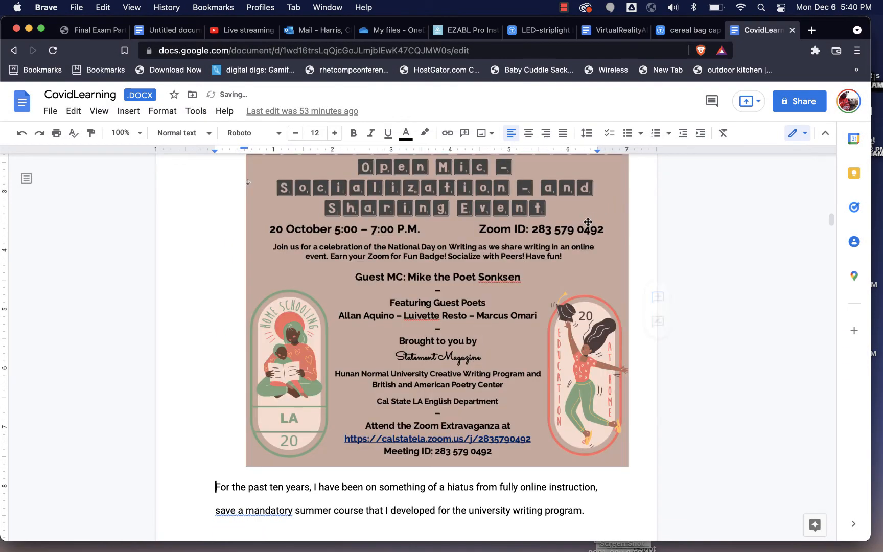
Step: Shrink the poster to about half its width from its corner
scroll(608, 210, up, 2)
click(601, 214)
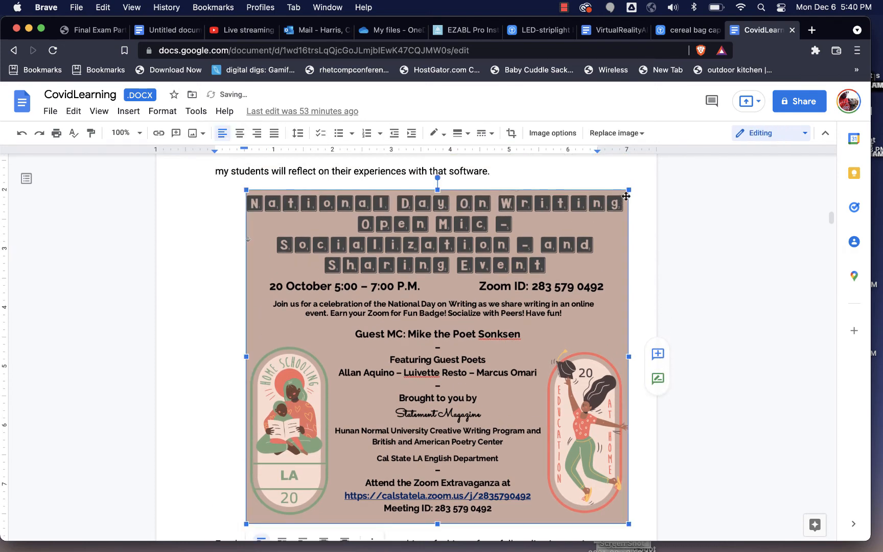
drag(630, 190, 456, 379)
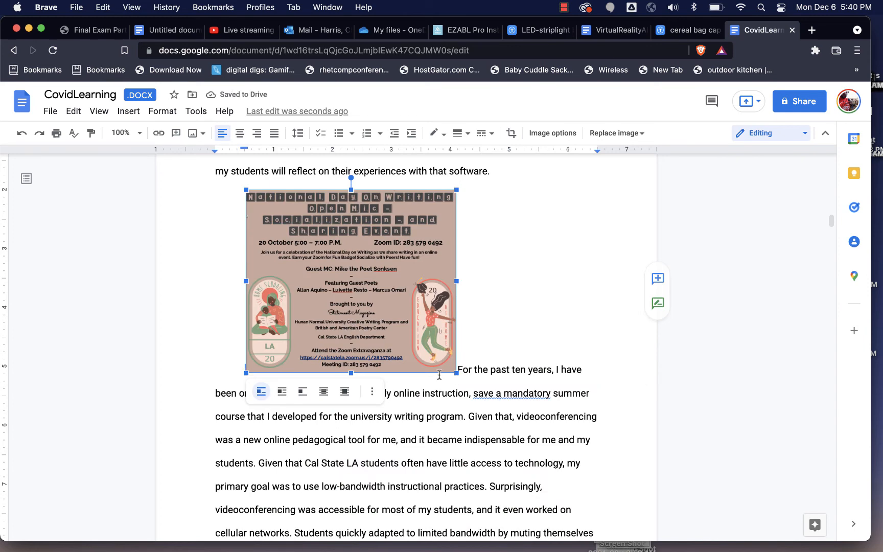
Step: Set the poster to wrap text and open all image options
click(281, 392)
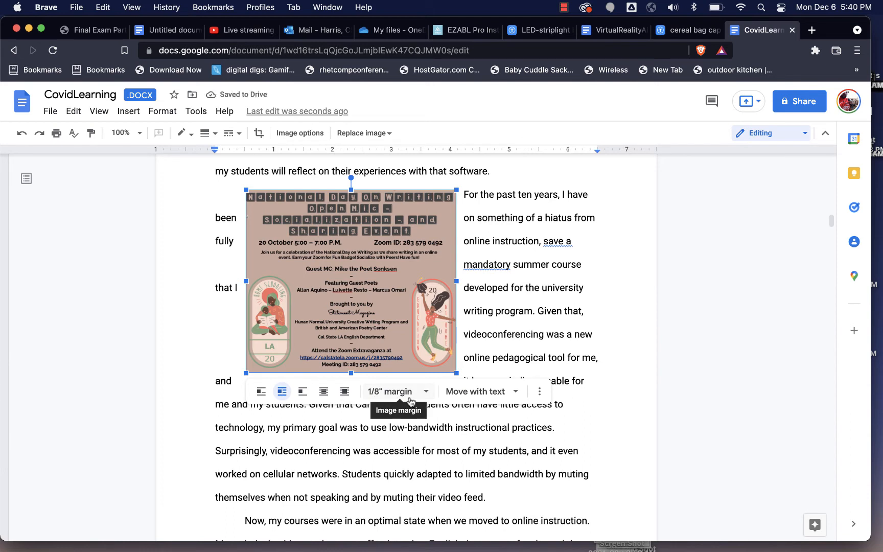
click(514, 392)
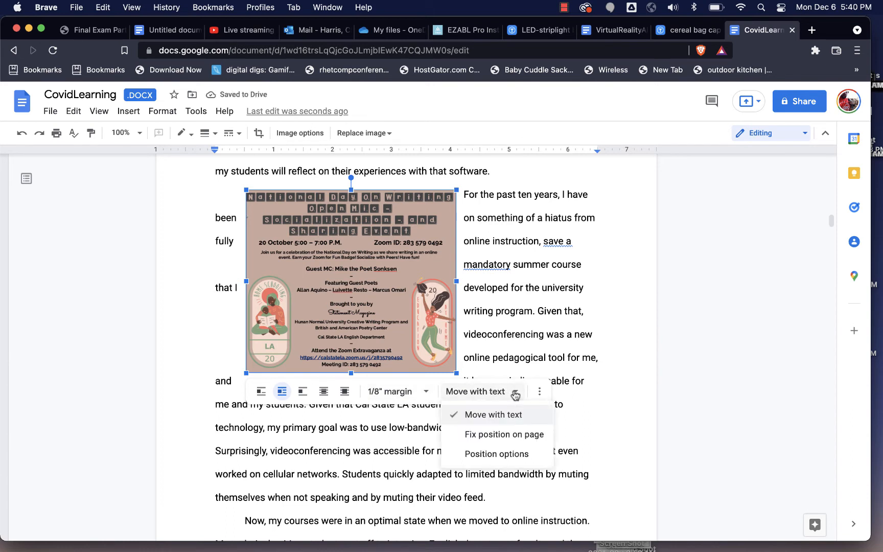
click(538, 392)
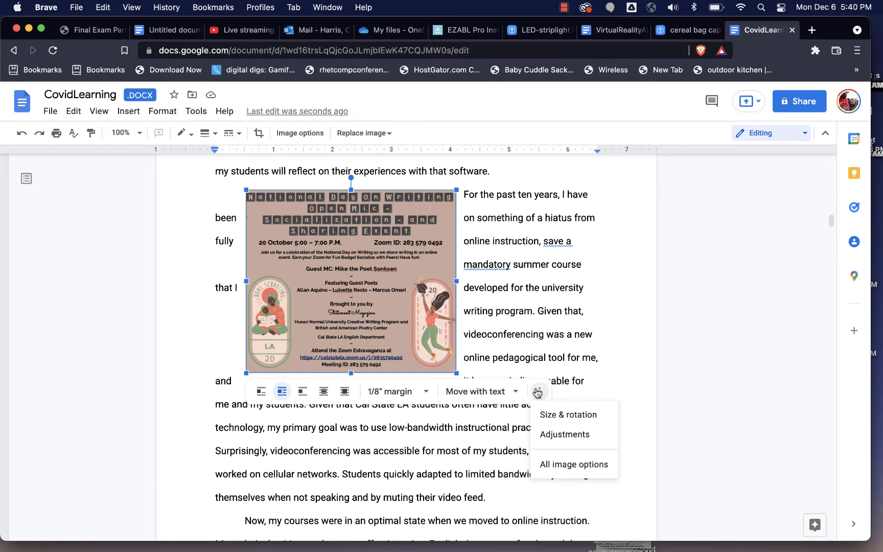
click(557, 465)
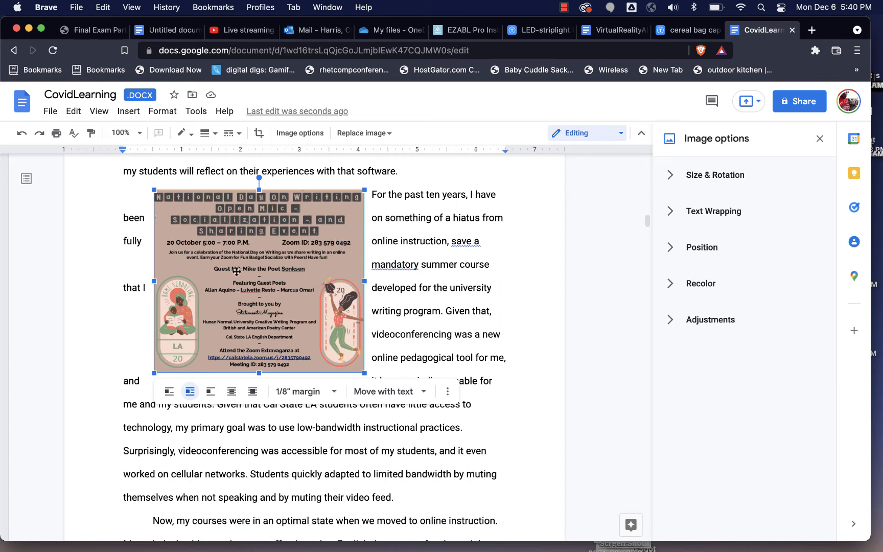
Step: Undo the poster's wrapping, resizing and insertion
click(23, 135)
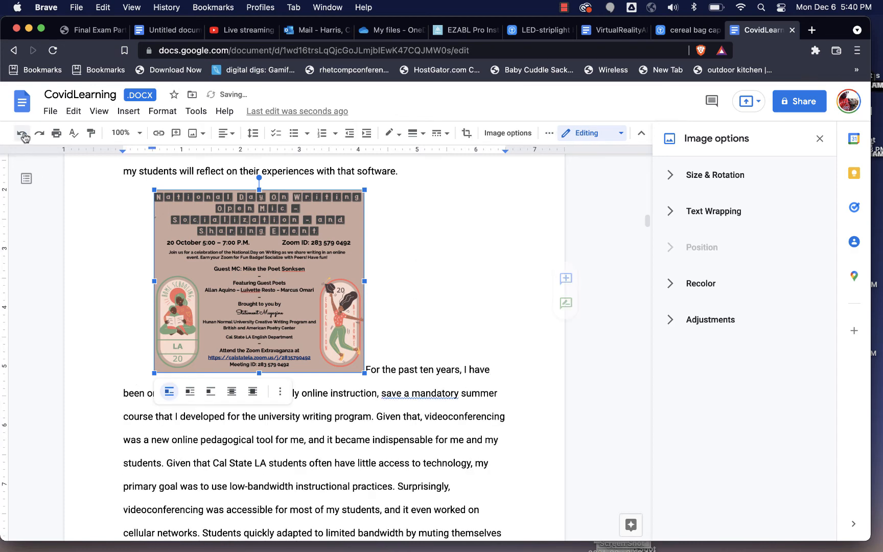
click(23, 136)
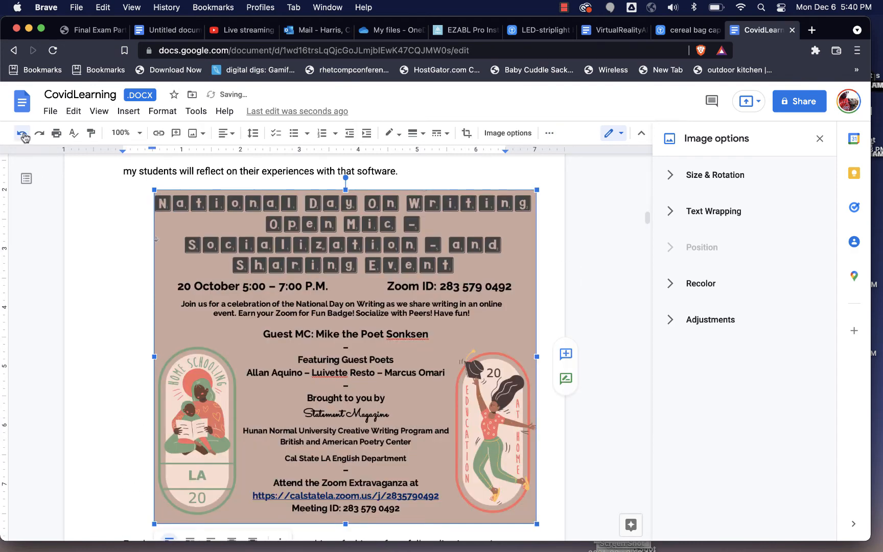
click(23, 136)
Step: Start a new drawing and open its image insertion dialog
click(129, 111)
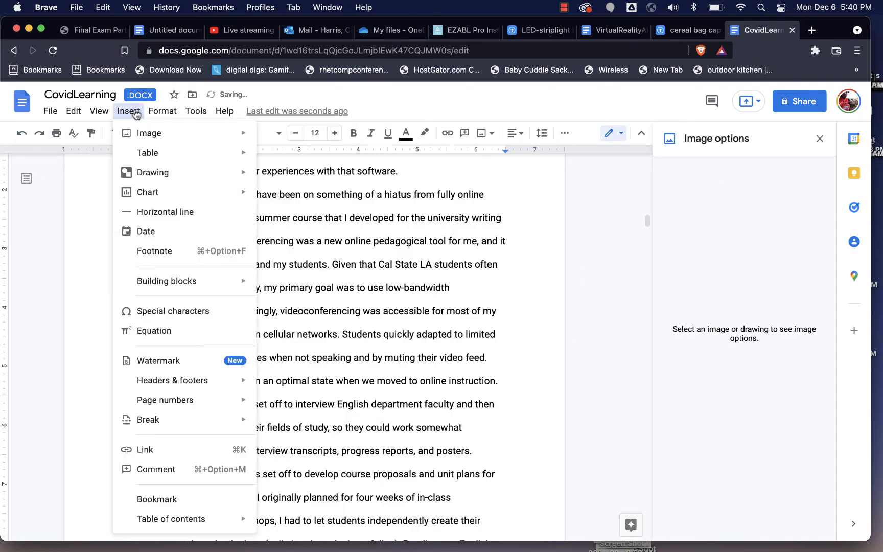
mouse_move(153, 176)
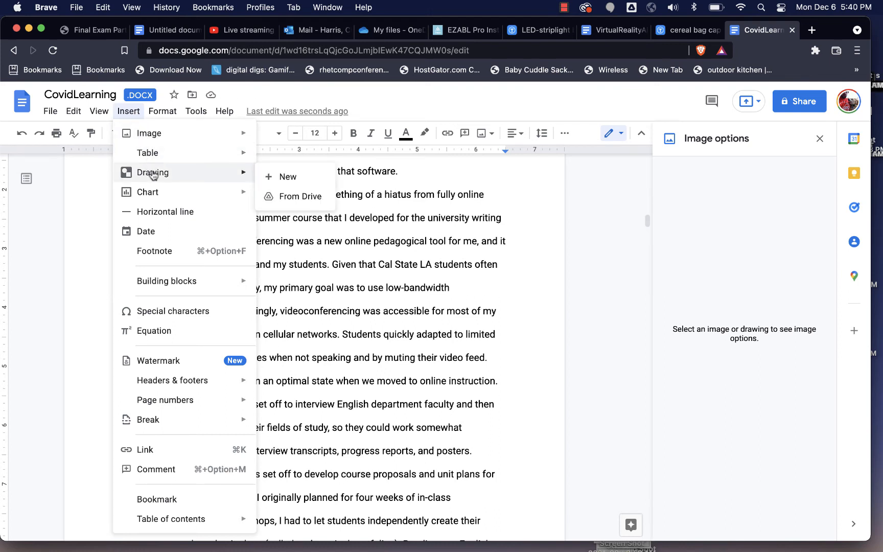
click(286, 177)
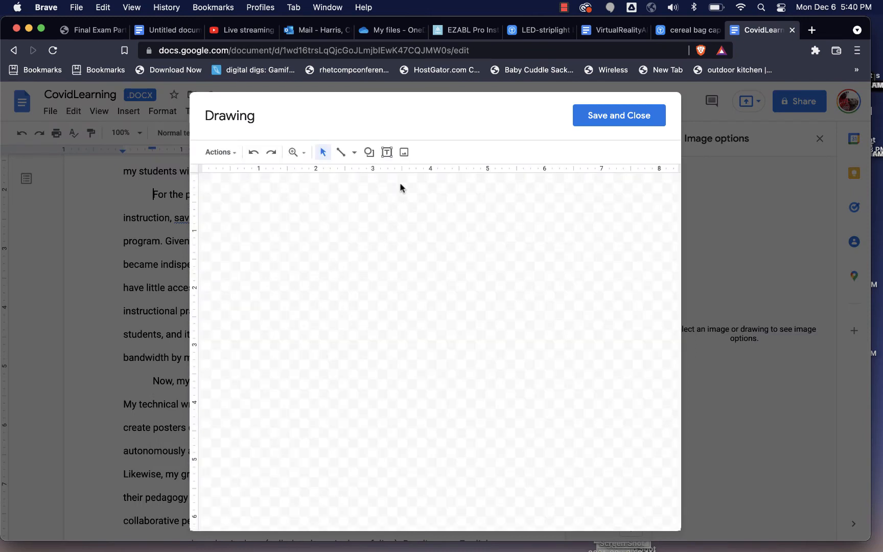
click(403, 153)
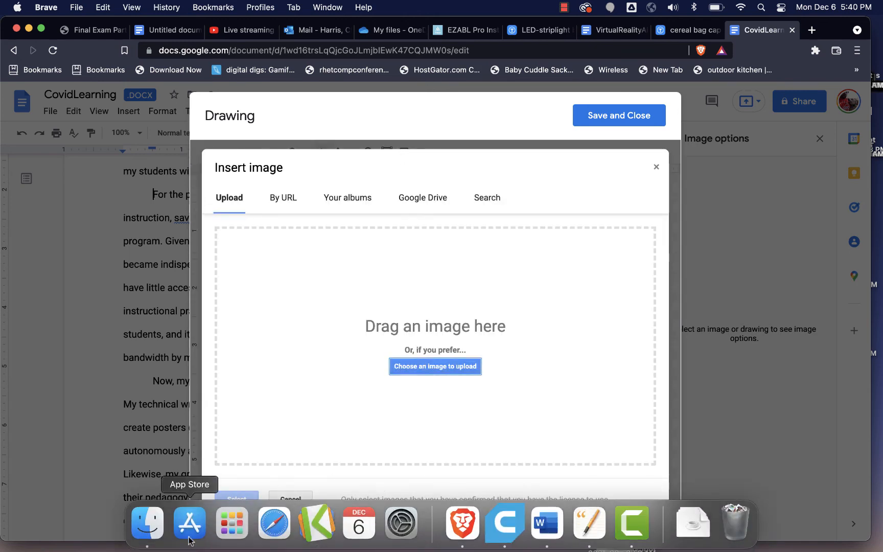
Step: Upload the INDOW poster image from the Desktop folder into the drawing's image insertion area
click(147, 526)
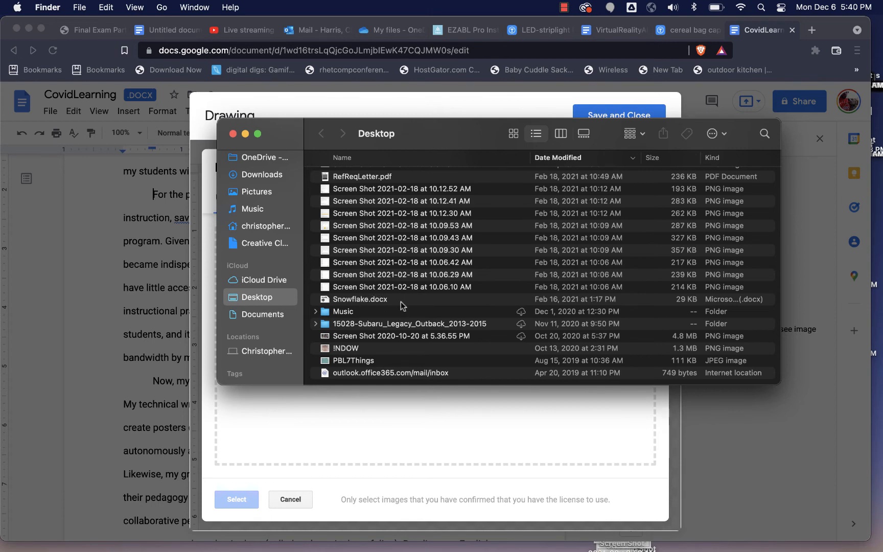
scroll(401, 304, down, 2)
drag(413, 124, 610, 86)
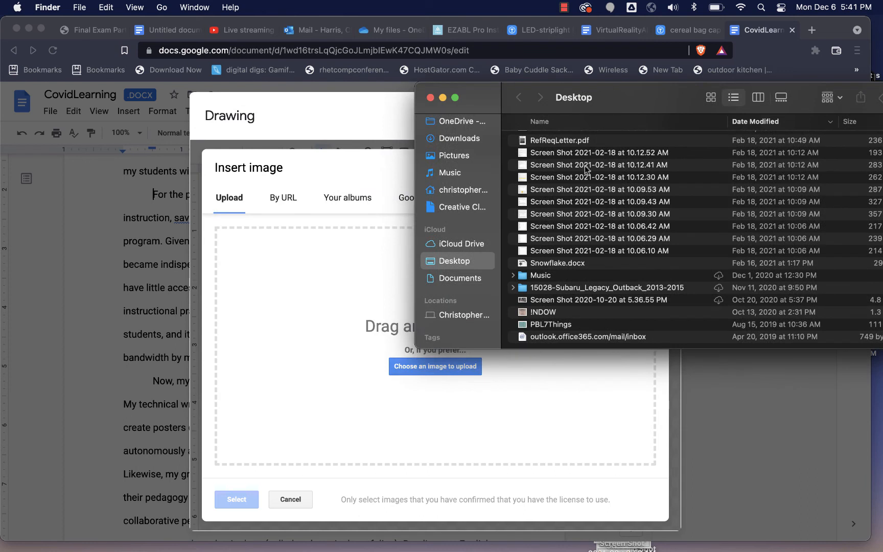
click(541, 312)
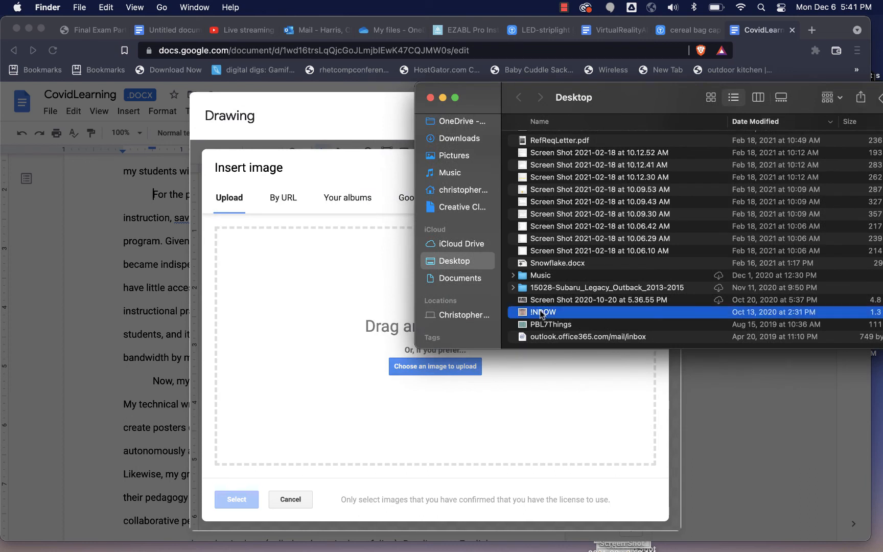
drag(540, 313, 335, 361)
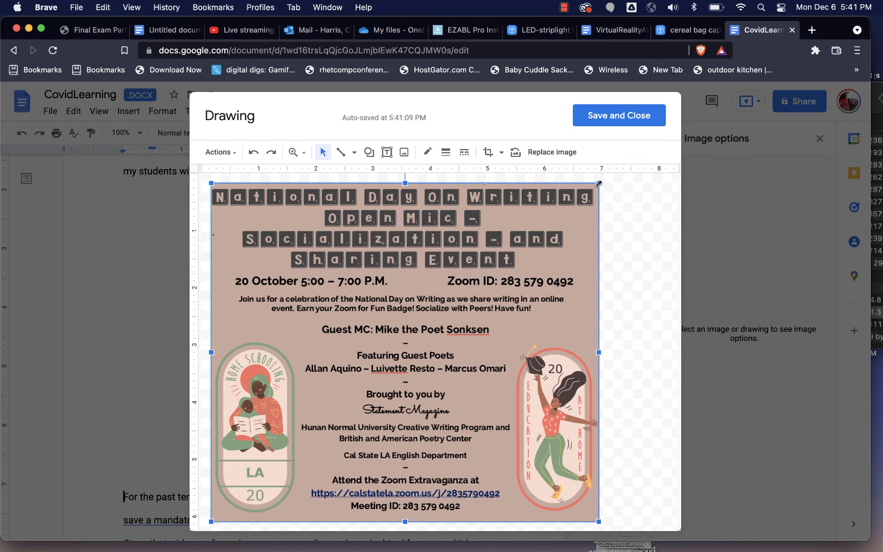
Step: Shrink the poster to about half its size and move it to the top of the drawing canvas
drag(599, 183, 396, 335)
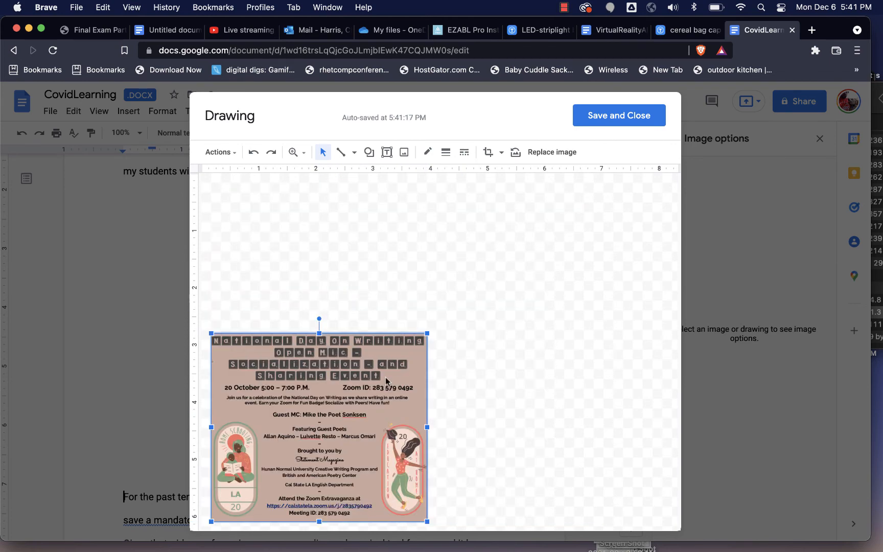
mouse_move(386, 381)
mouse_down()
mouse_move(394, 205)
mouse_move(386, 256)
mouse_move(388, 237)
mouse_up()
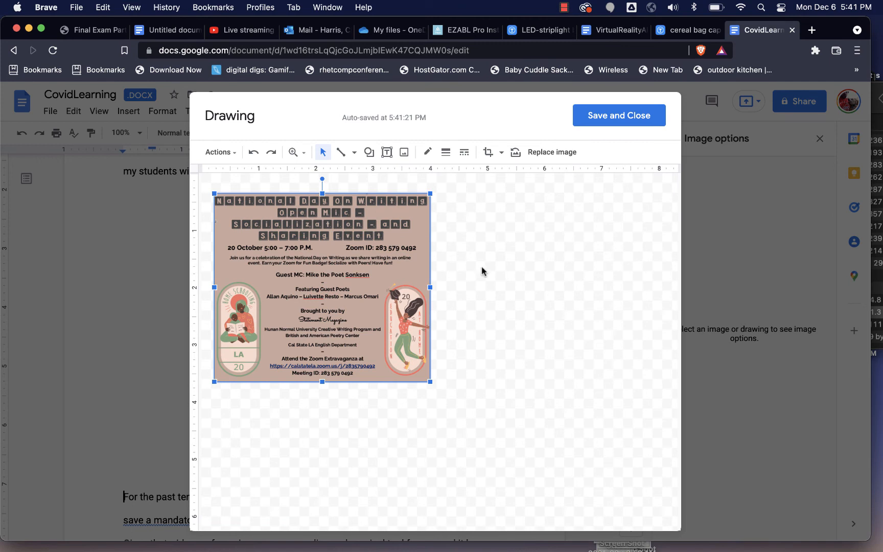
click(473, 231)
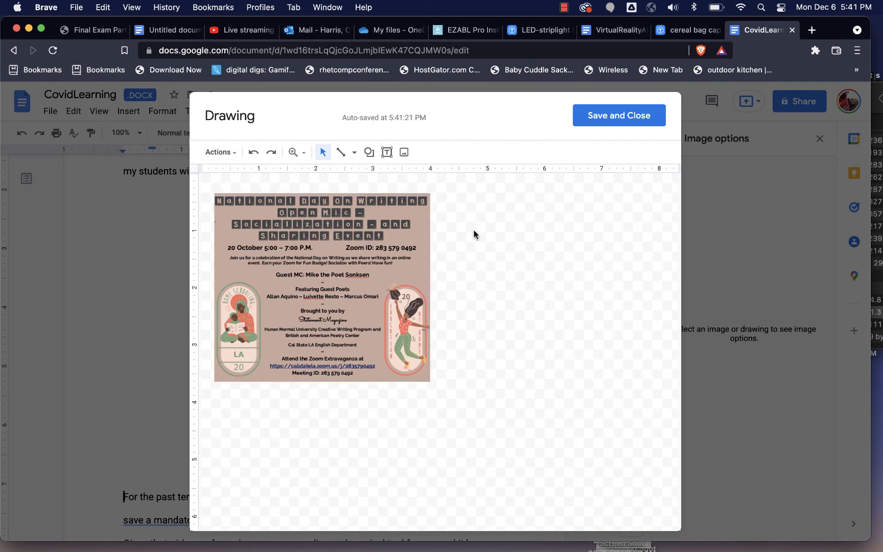
Step: Add a text box below the poster with the caption "Image 1: This is an image of a poster that..."
click(387, 154)
drag(215, 388, 427, 420)
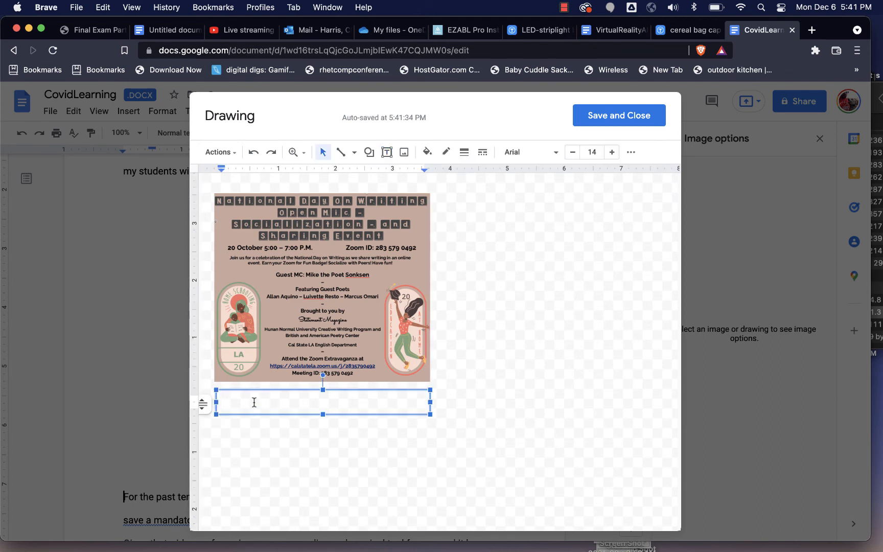
text(: This is an image of a poster that...)
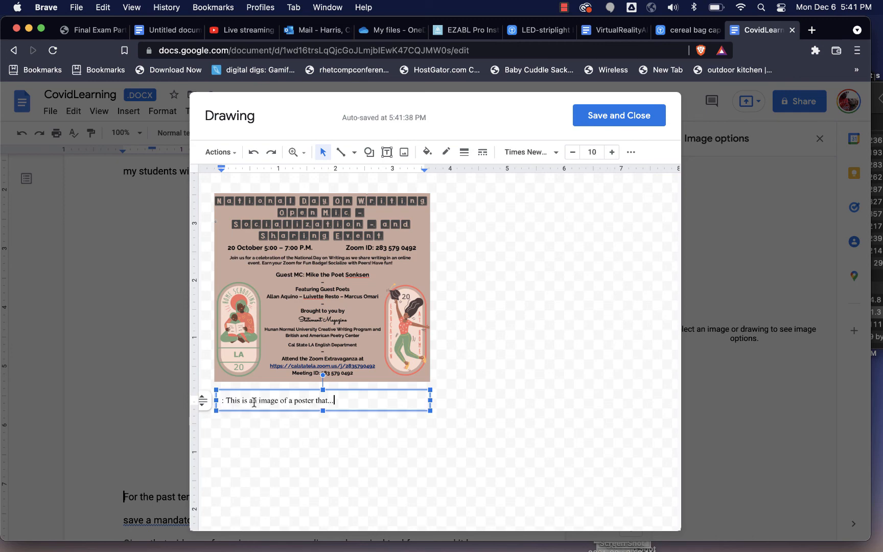
click(221, 400)
text(Image 1)
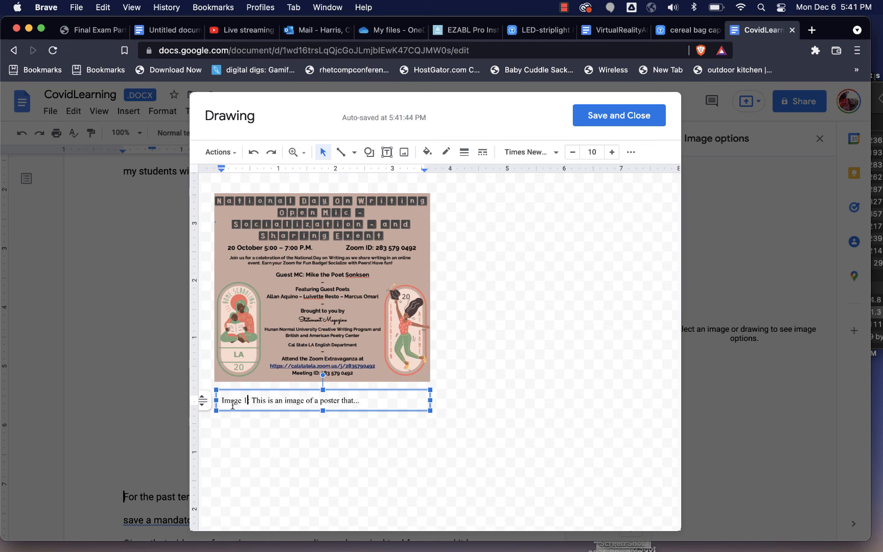
Step: Format the caption text as Roboto at 12 pt
triple_click(278, 400)
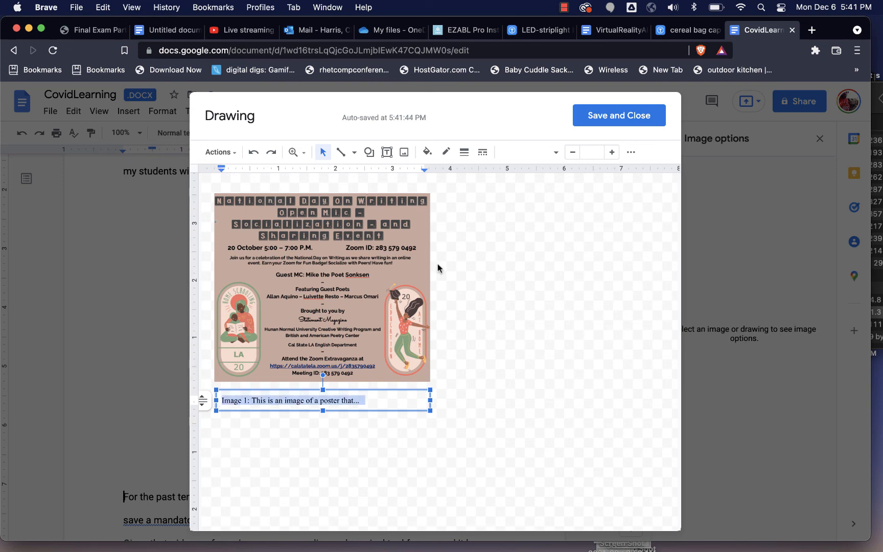
click(612, 153)
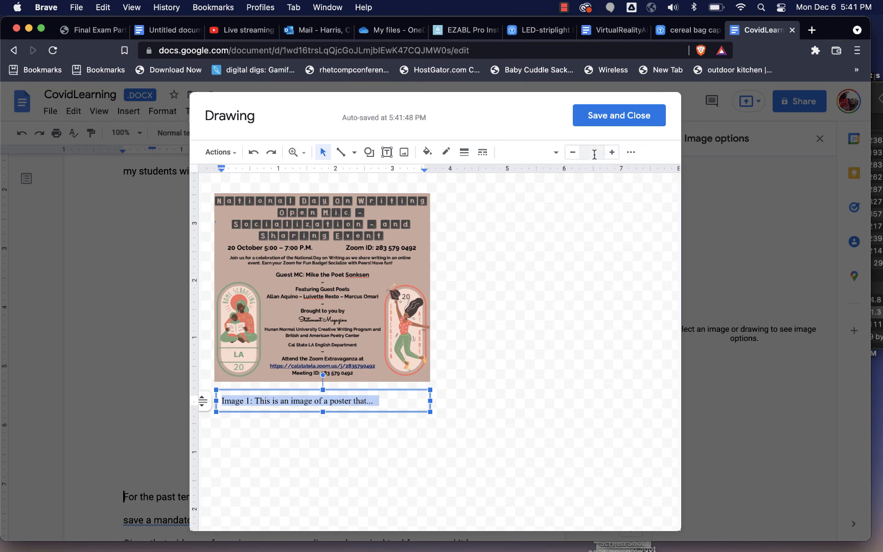
click(592, 153)
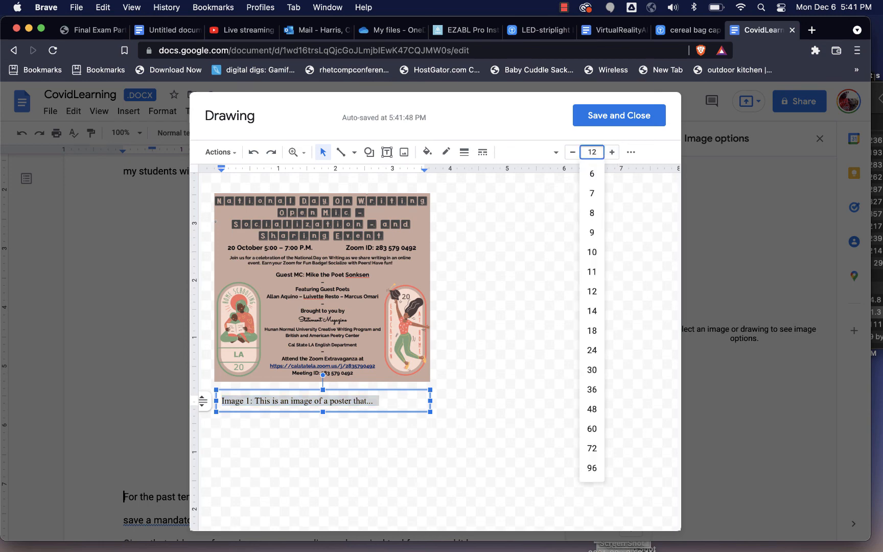
key(Return)
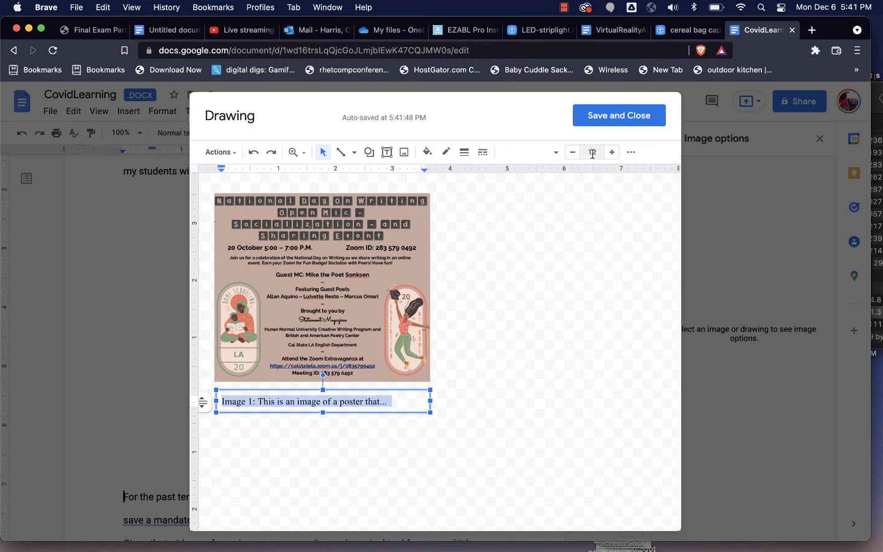
click(556, 152)
click(567, 241)
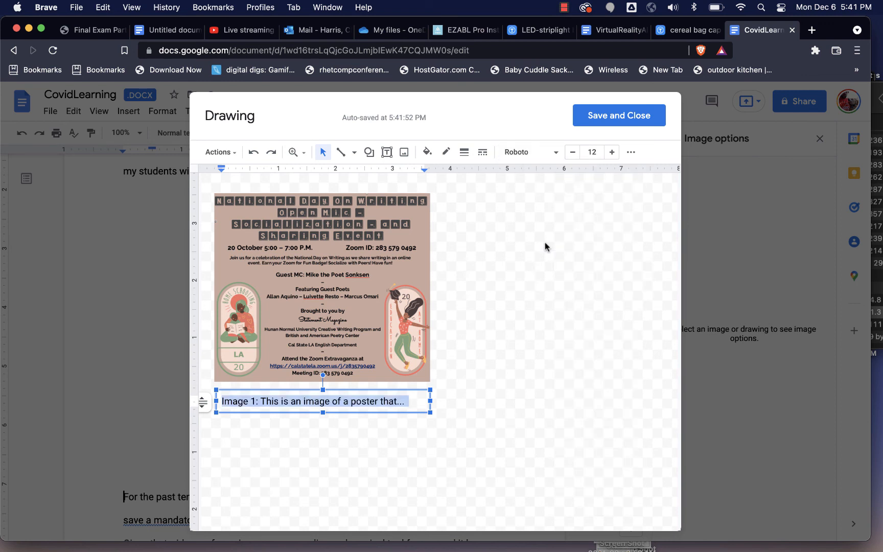
click(520, 350)
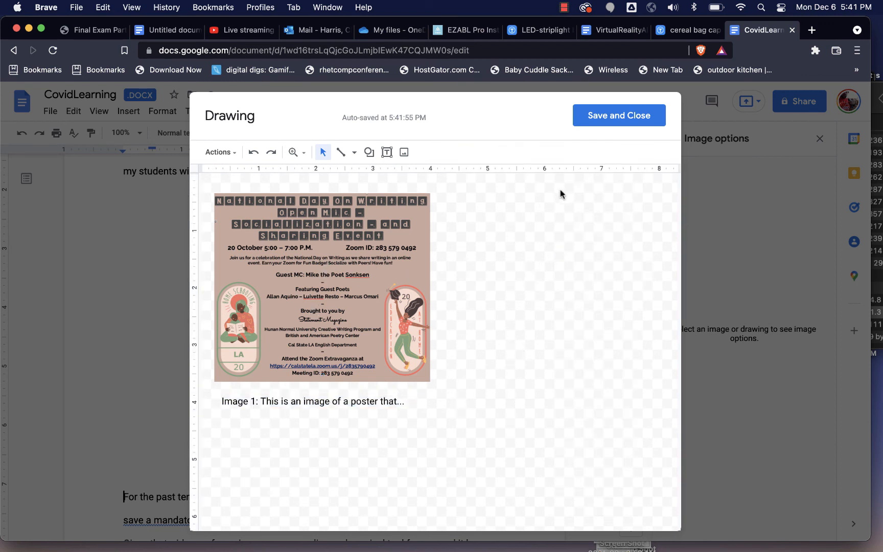
Step: Save the drawing into the document and set it to wrap text
click(614, 117)
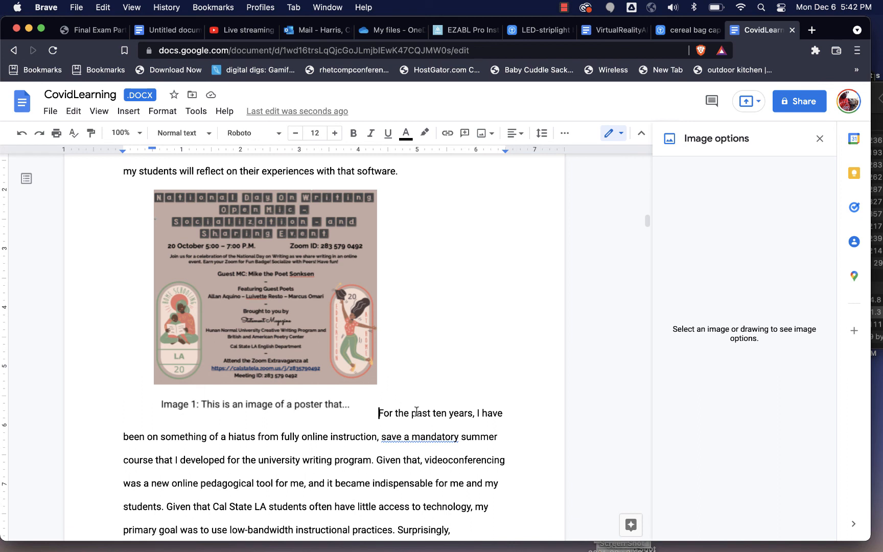
click(473, 413)
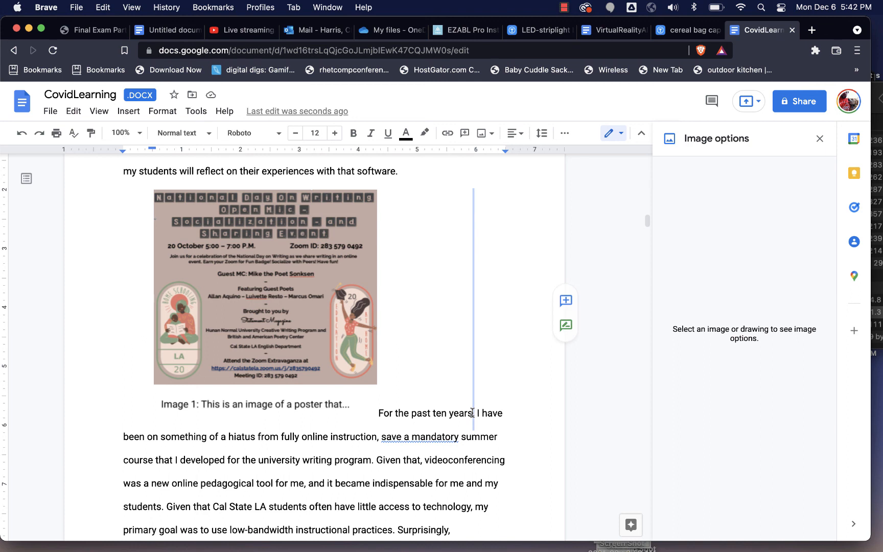
click(339, 347)
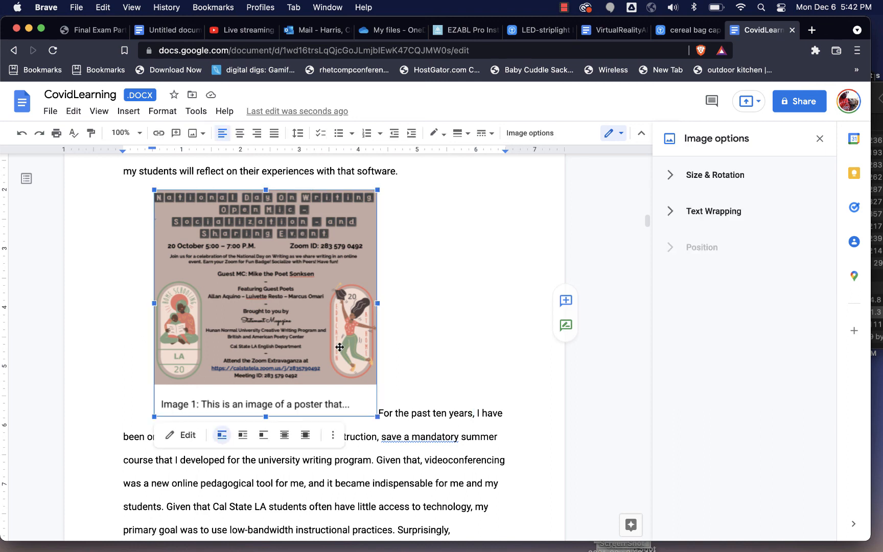
click(243, 436)
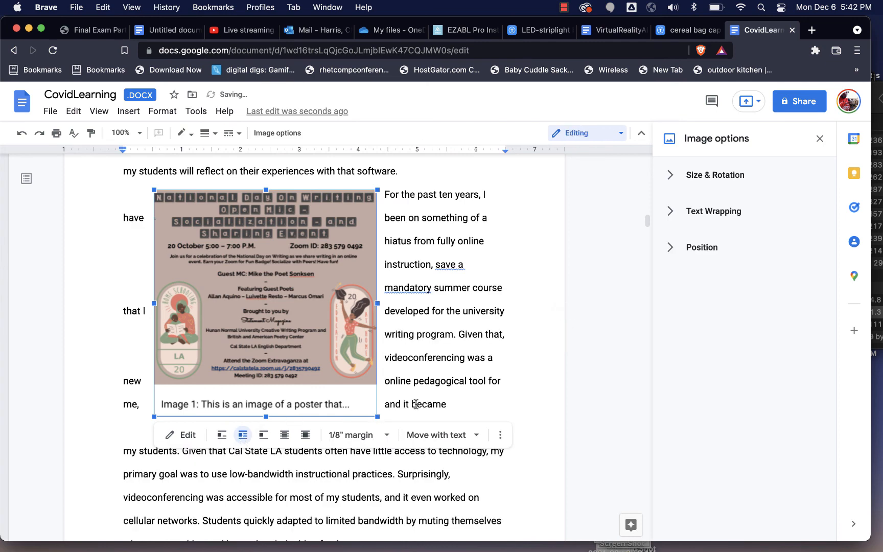
Step: Move the captioned poster drawing to the right side of the first paragraph
drag(270, 316, 413, 333)
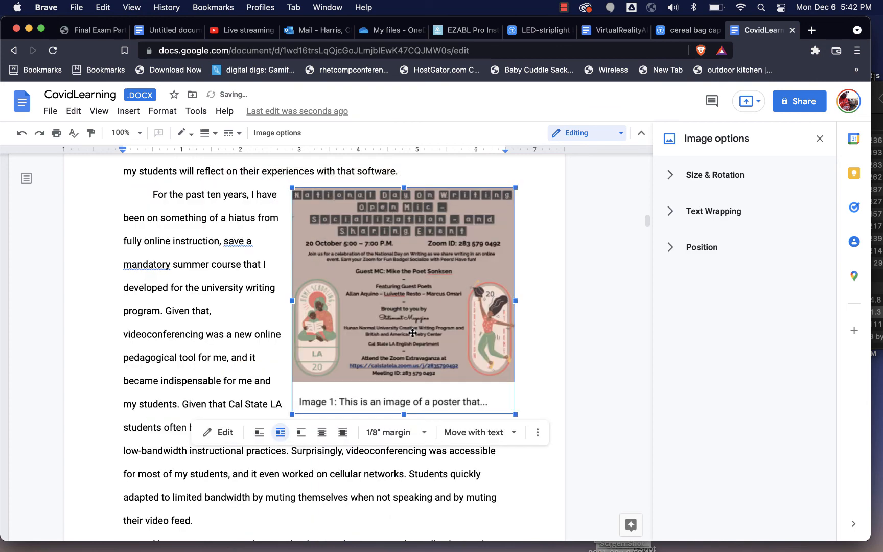
click(351, 476)
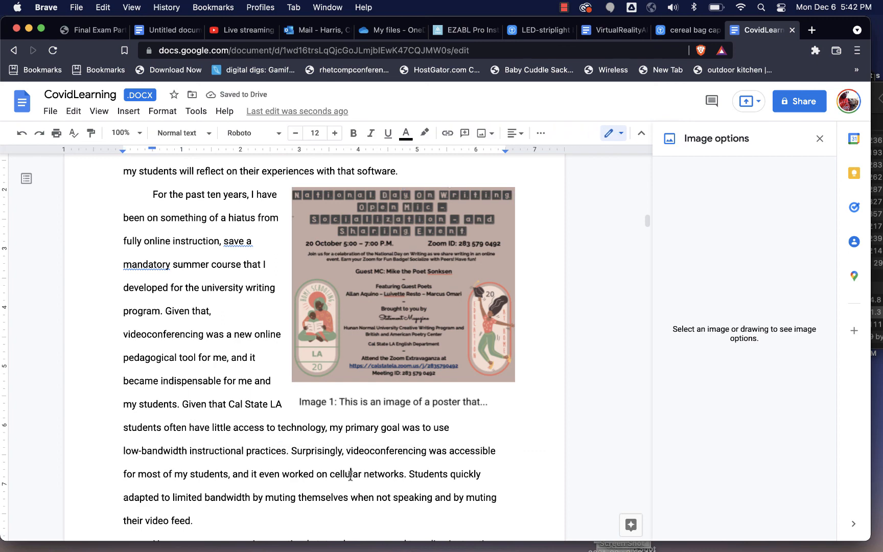
click(407, 333)
mouse_move(406, 332)
mouse_down()
mouse_move(407, 421)
mouse_move(245, 421)
mouse_move(245, 348)
mouse_move(392, 348)
mouse_move(406, 388)
mouse_move(406, 319)
mouse_up()
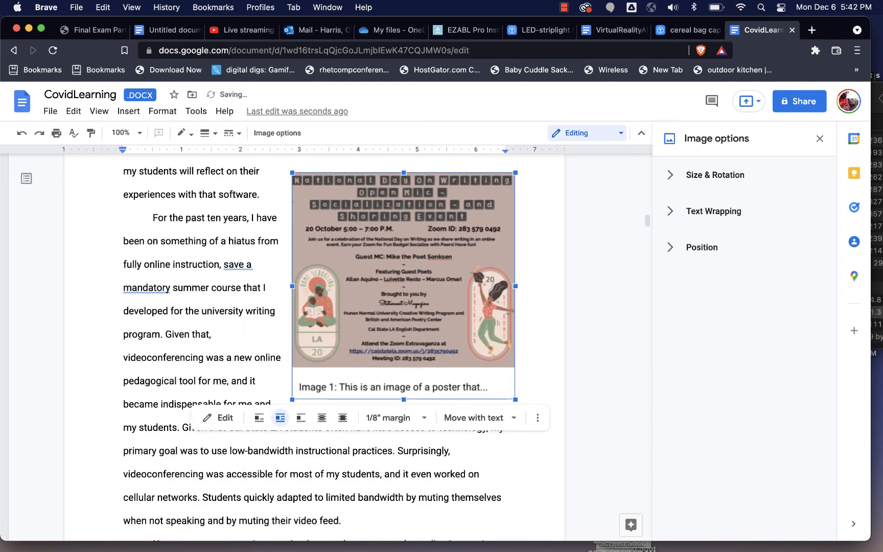
key(Down)
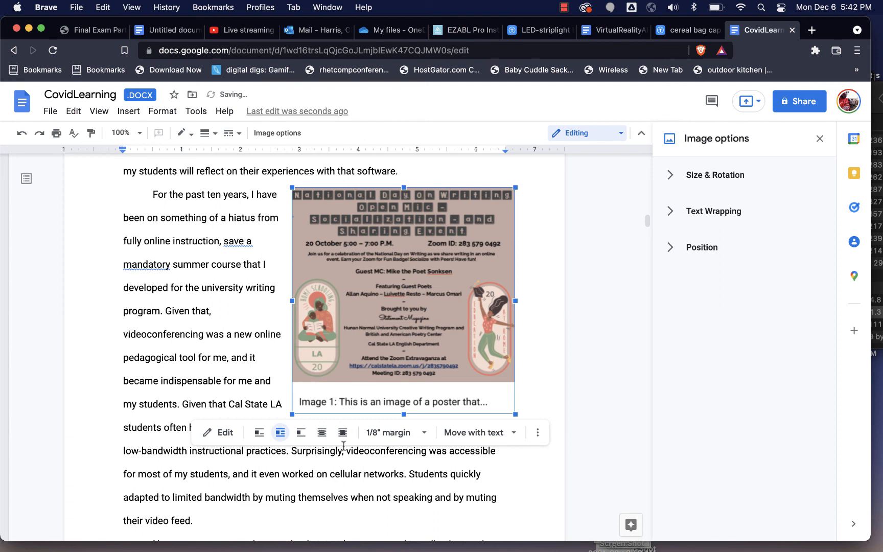
click(338, 471)
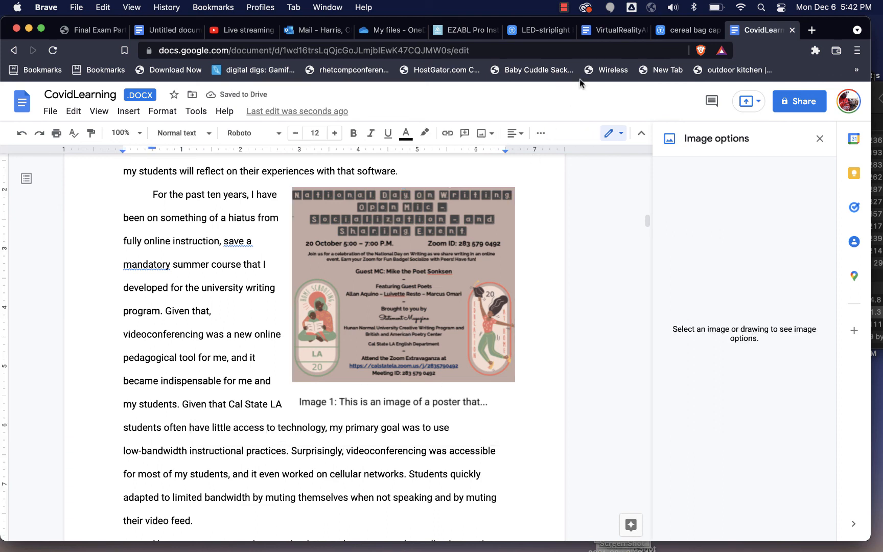
click(564, 8)
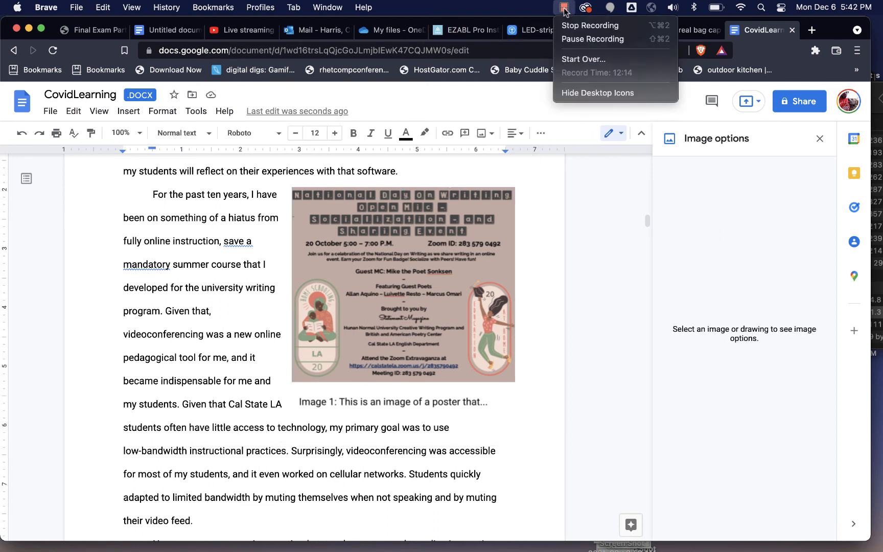